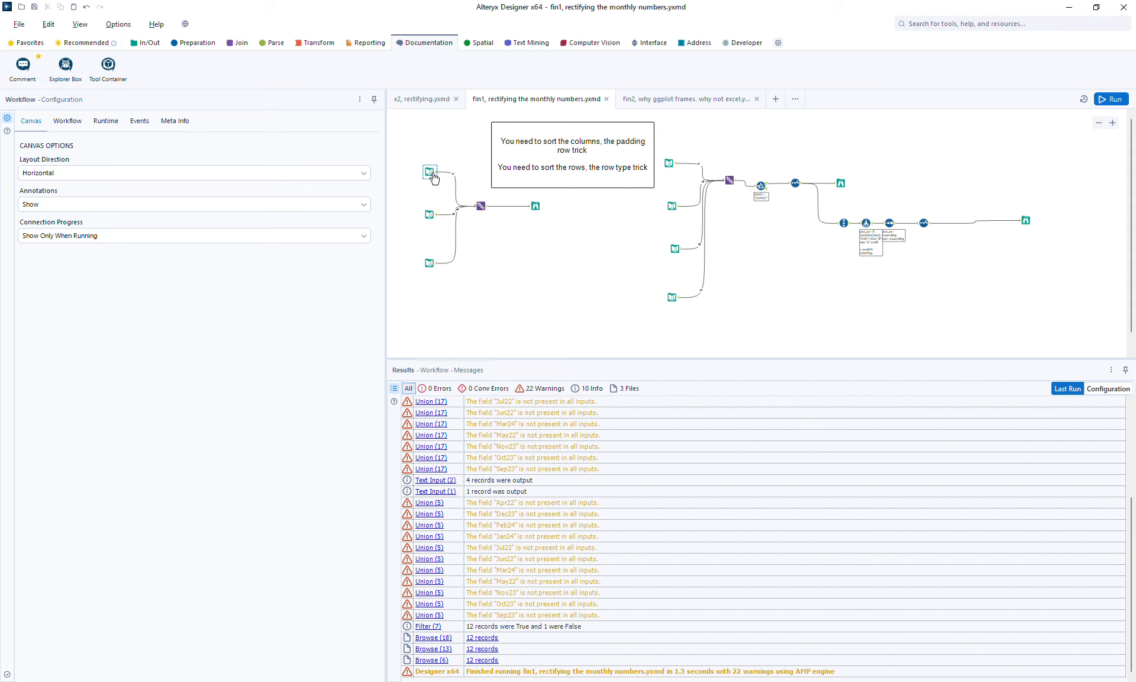
Examine the stat rows and month columns in each of the three text inputs feeding the first union
left_click(431, 173)
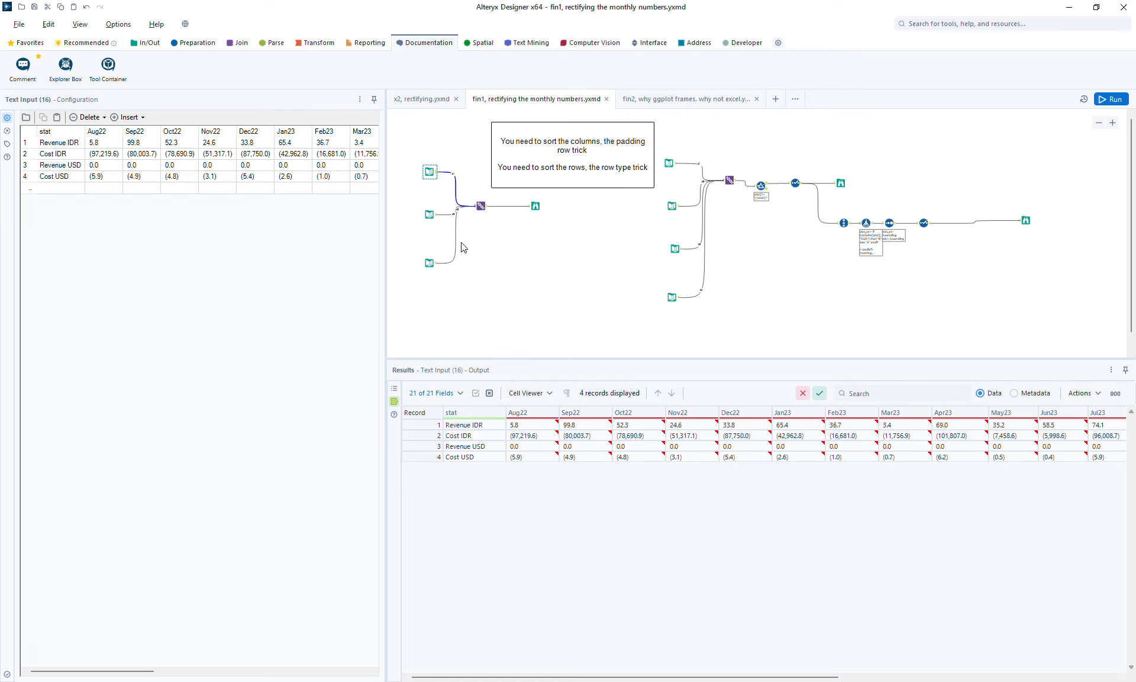
left_click(437, 219)
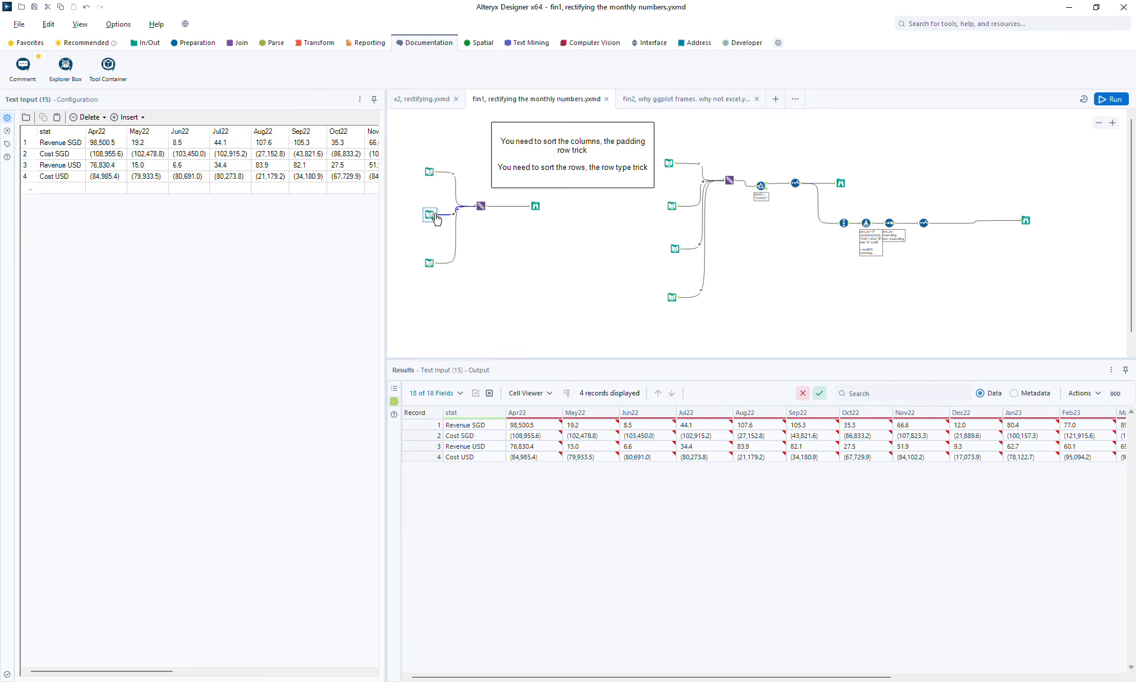
left_click(437, 268)
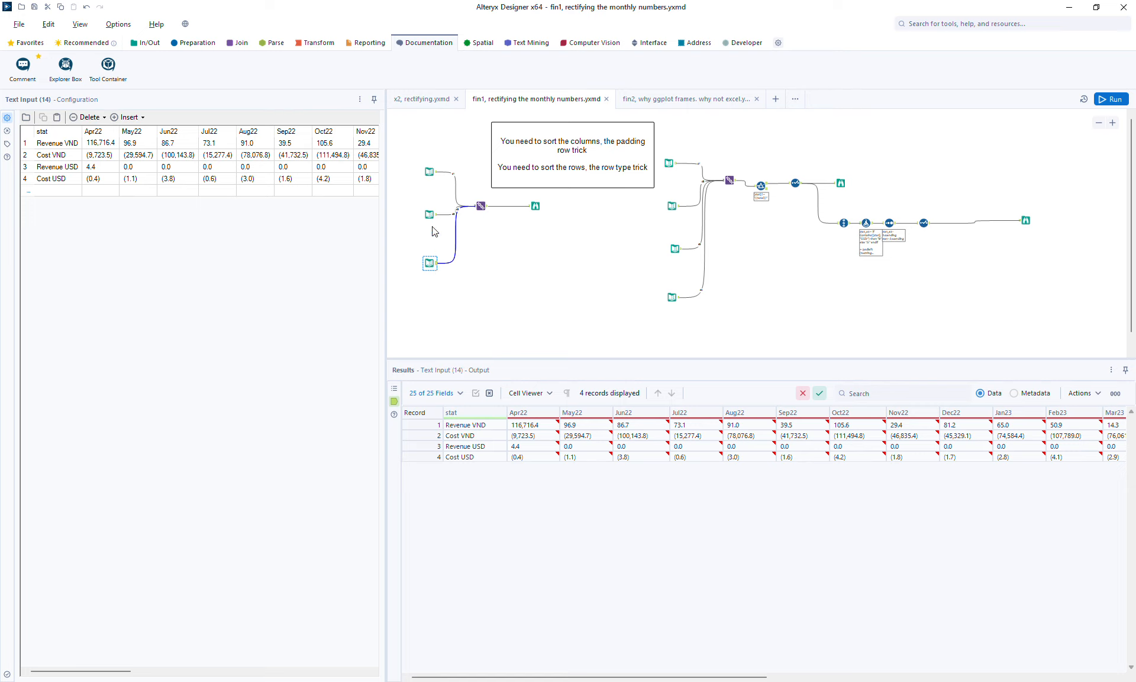
left_click(431, 170)
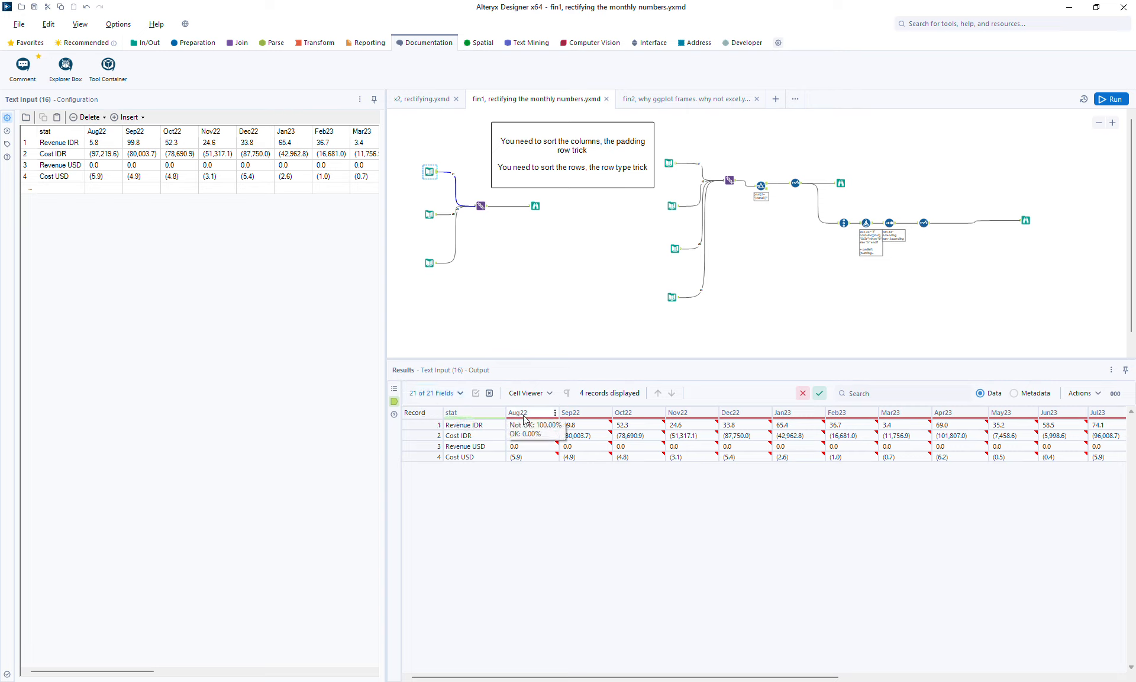
left_click(436, 222)
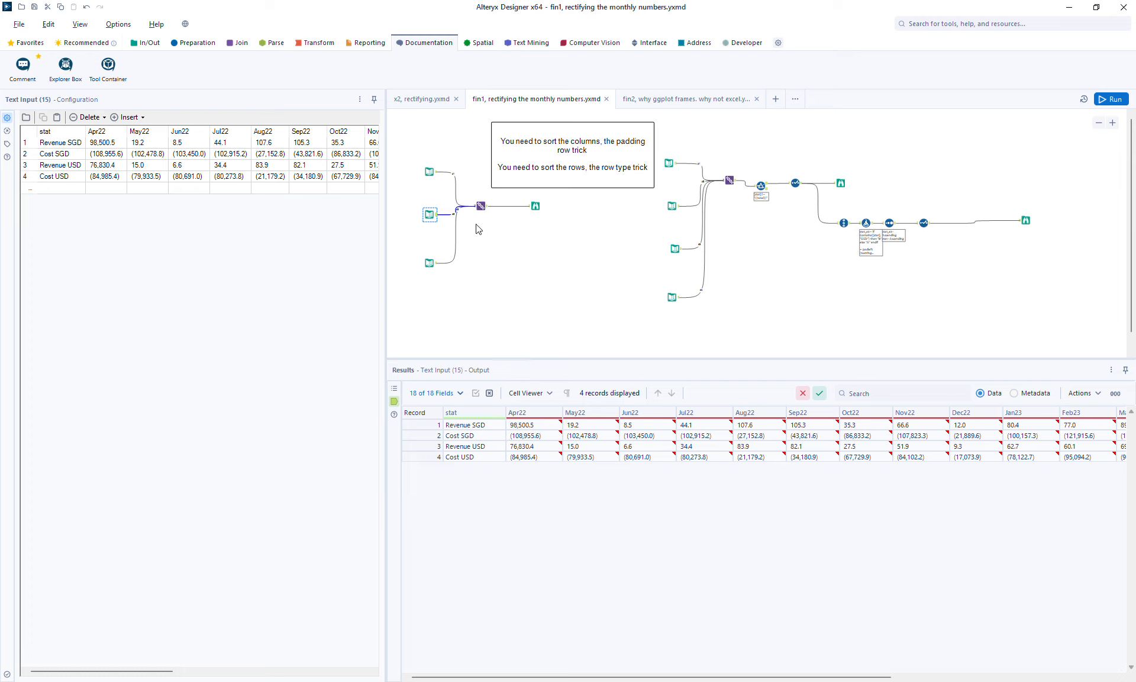
left_click(436, 265)
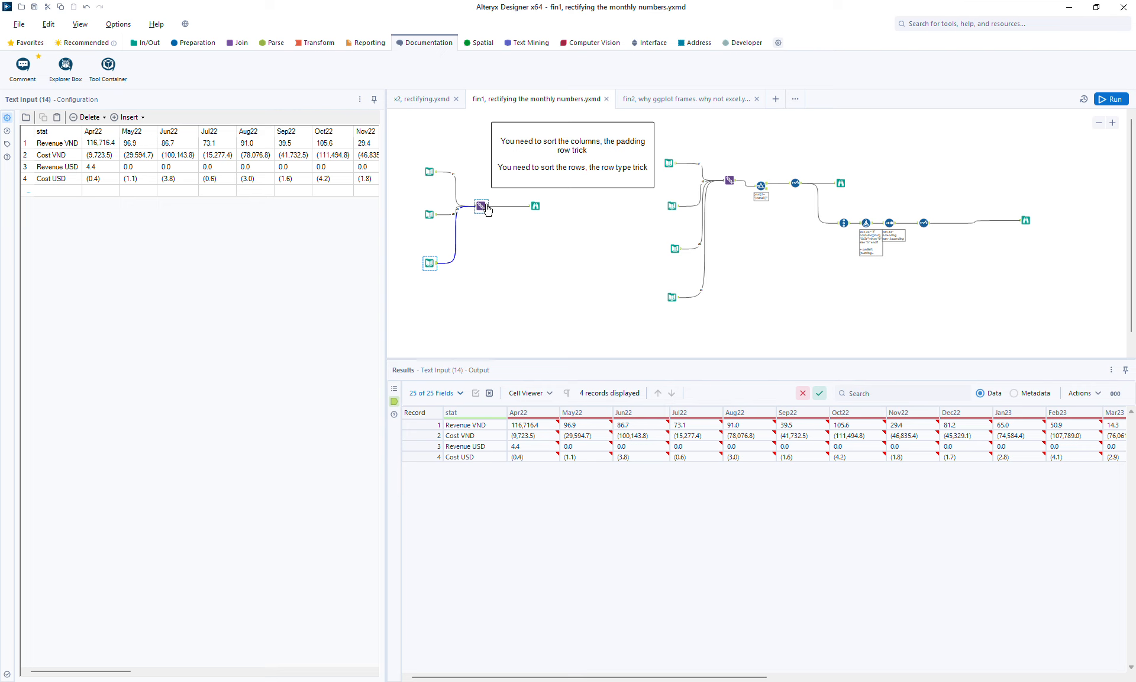
Compare the column order of the first union's browsed output with the IDR and SGD text inputs
left_click(535, 206)
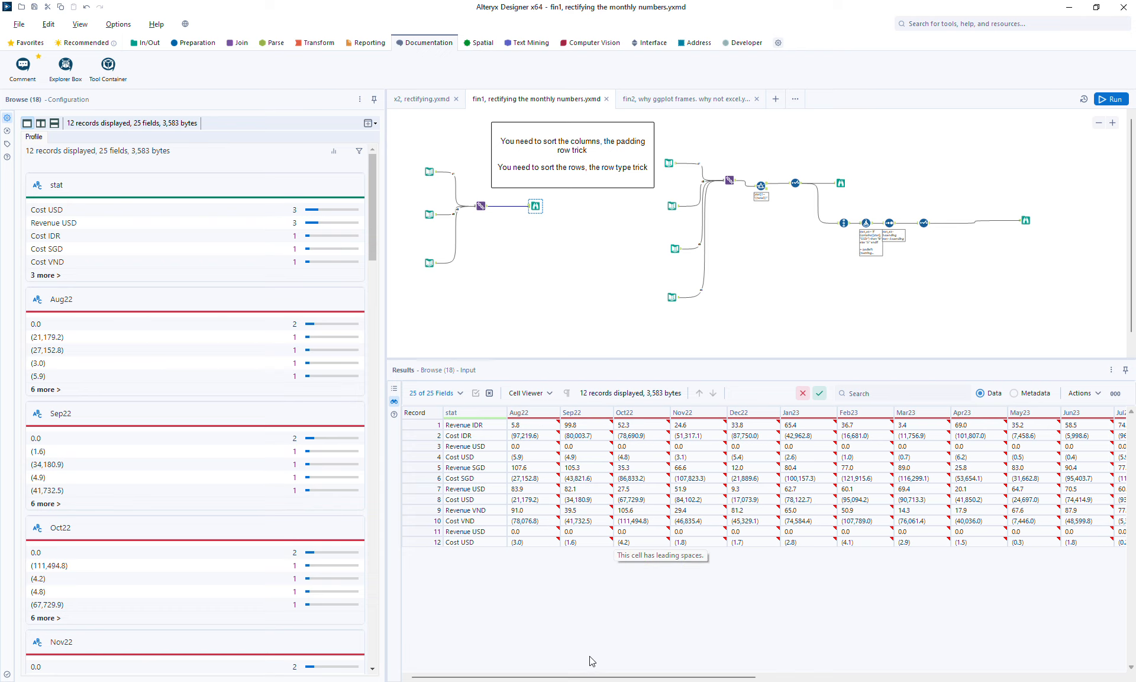
left_click_drag(603, 678, 992, 671)
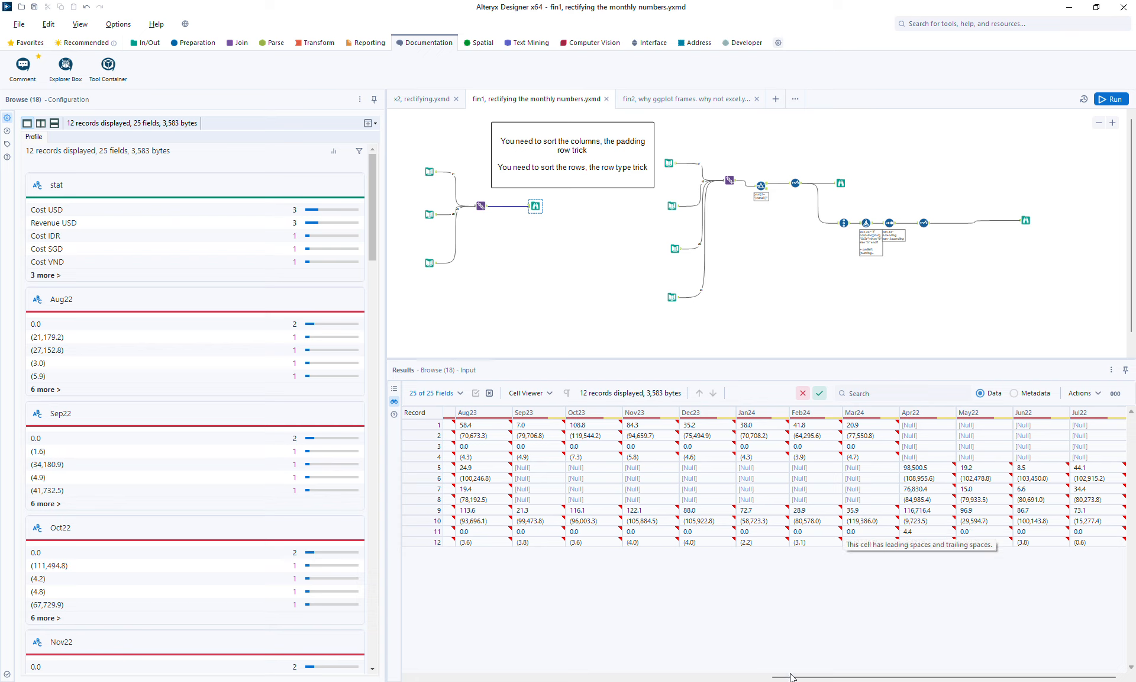
left_click_drag(792, 677, 431, 676)
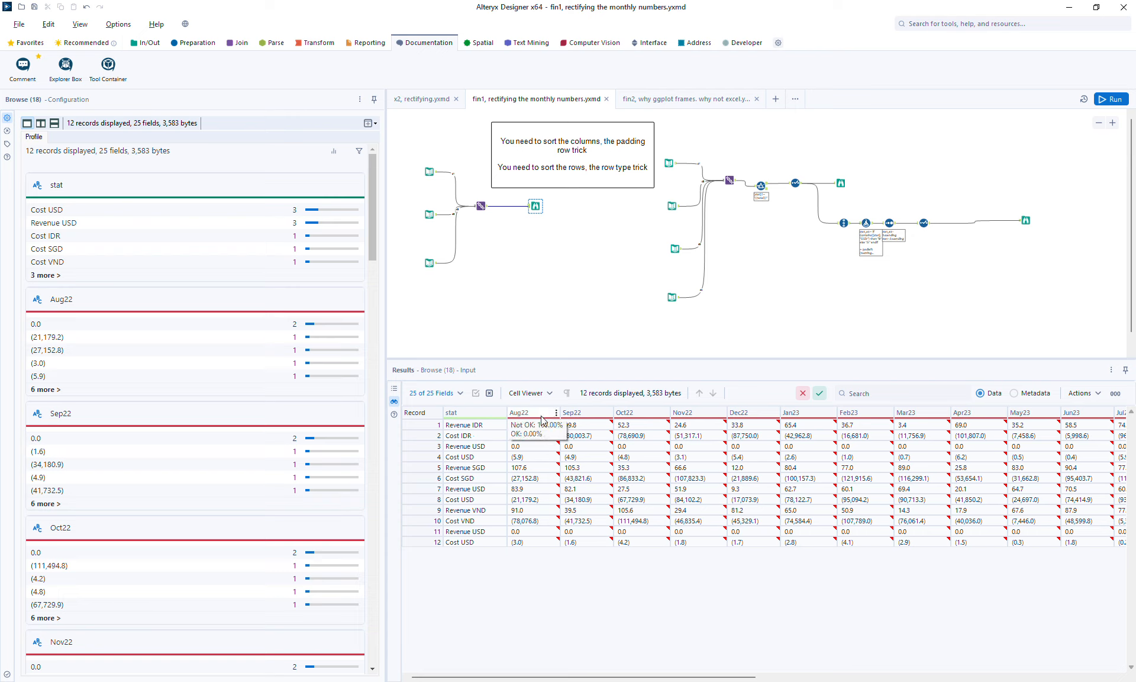
left_click(431, 172)
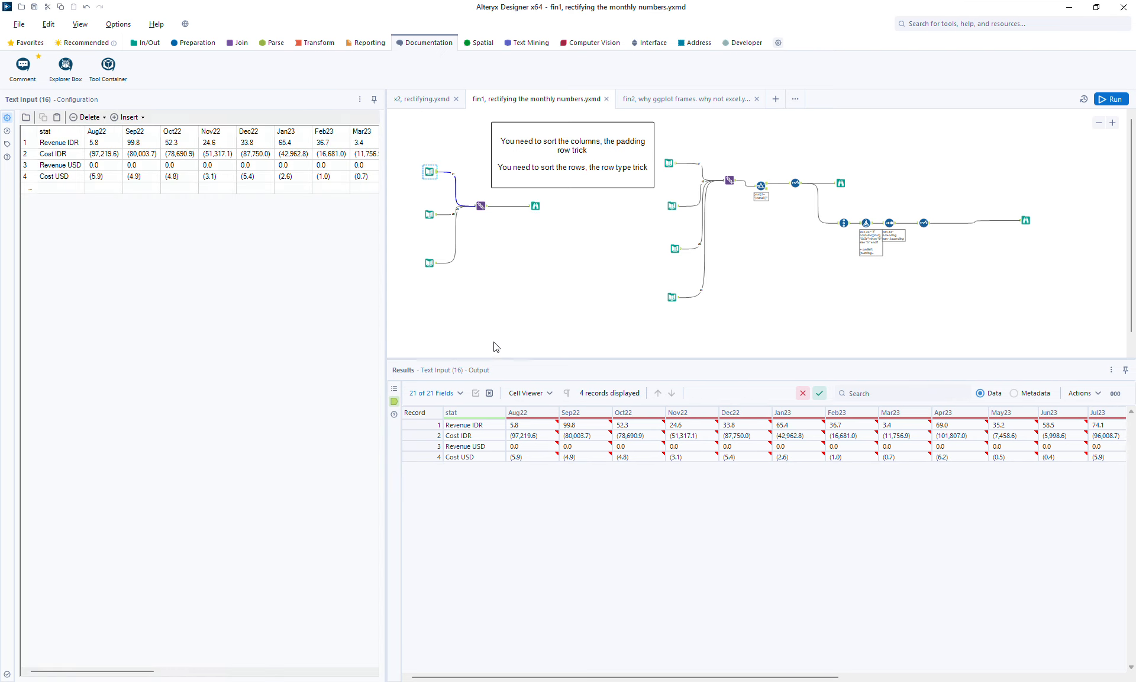
left_click(431, 215)
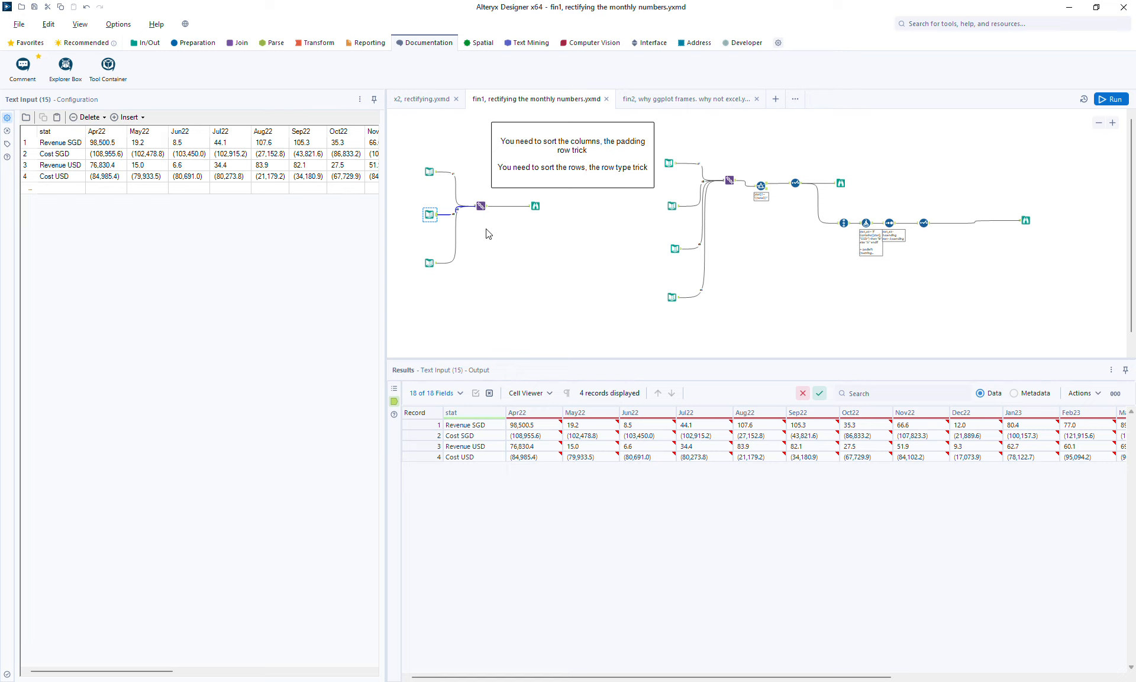
left_click(536, 207)
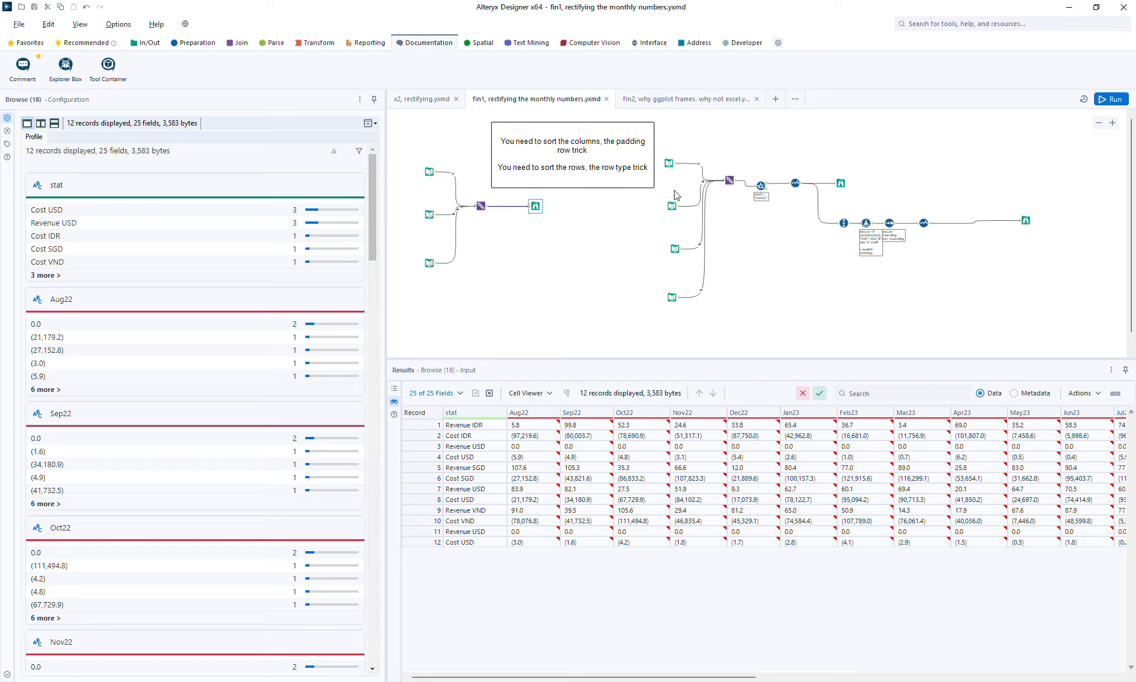
Examine the month columns of the padding-row text input feeding the second union
left_click(671, 160)
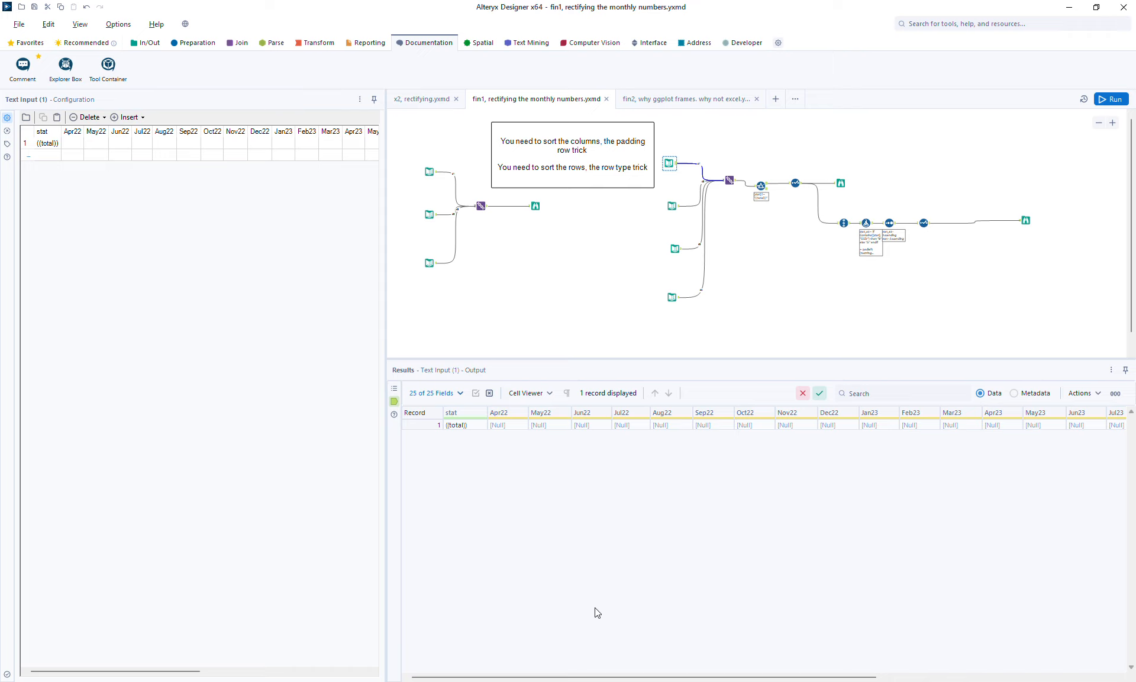
left_click_drag(632, 669, 890, 669)
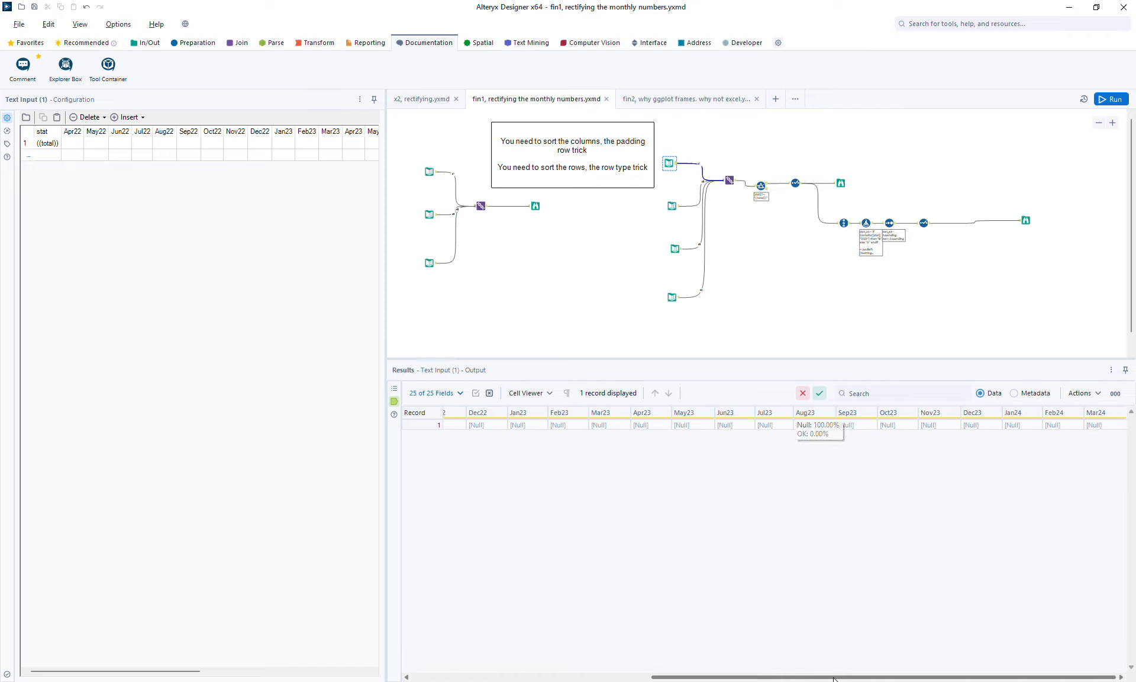
left_click_drag(852, 677, 612, 676)
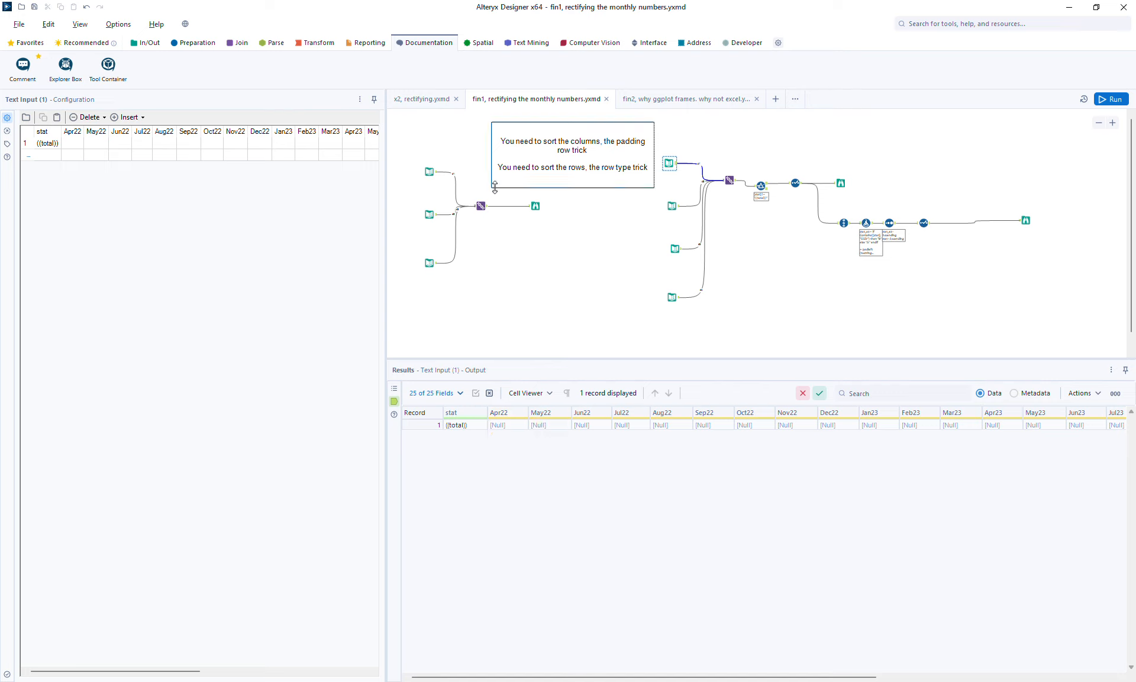
Add a Summarize tool after the first union, insert a Transpose before it, and make stat the Transpose key column
left_click(323, 45)
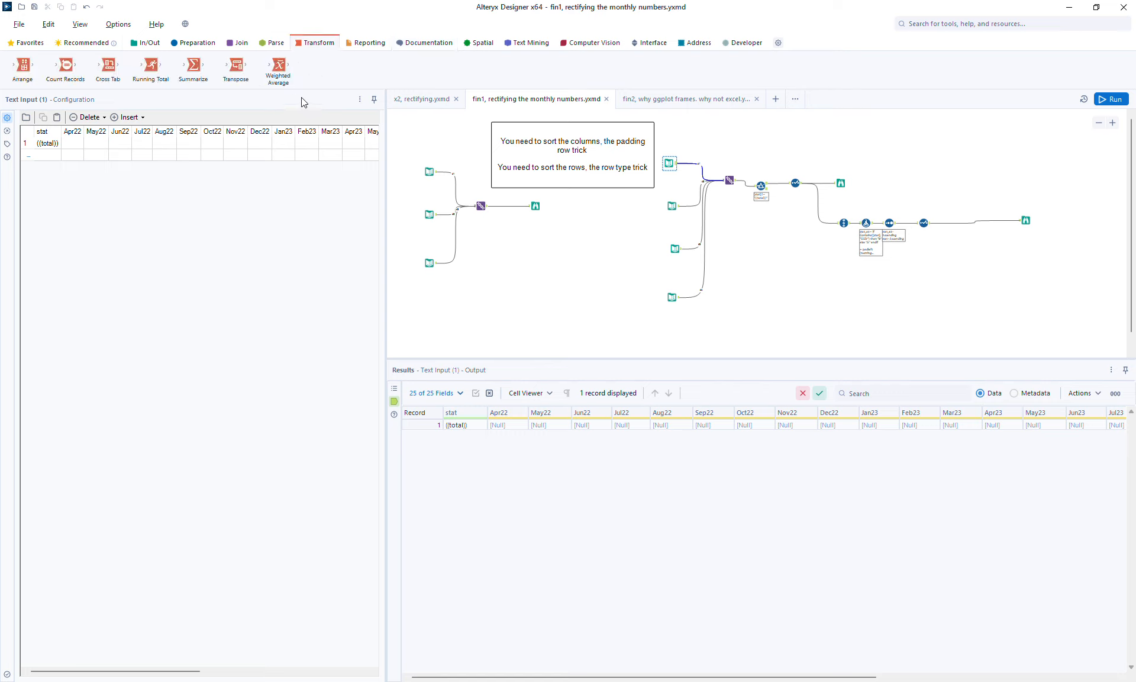
left_click_drag(196, 70, 515, 260)
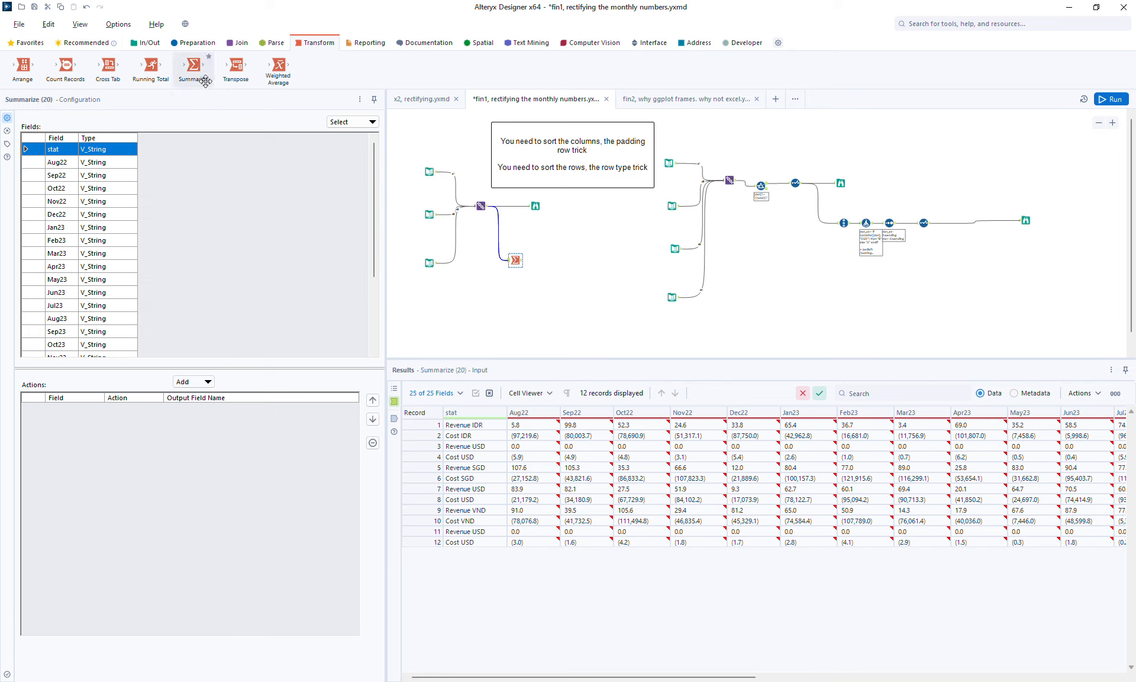
mouse_move(236, 67)
left_mouse_down()
mouse_move(341, 169)
mouse_move(498, 248)
left_mouse_up()
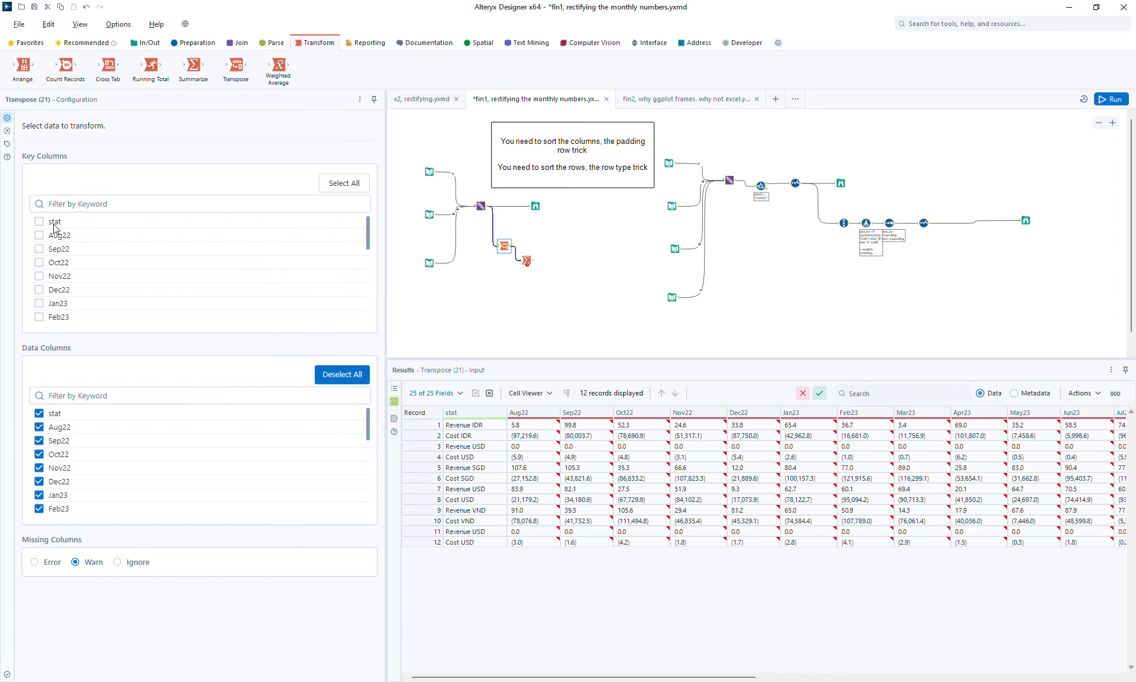
left_click(55, 222)
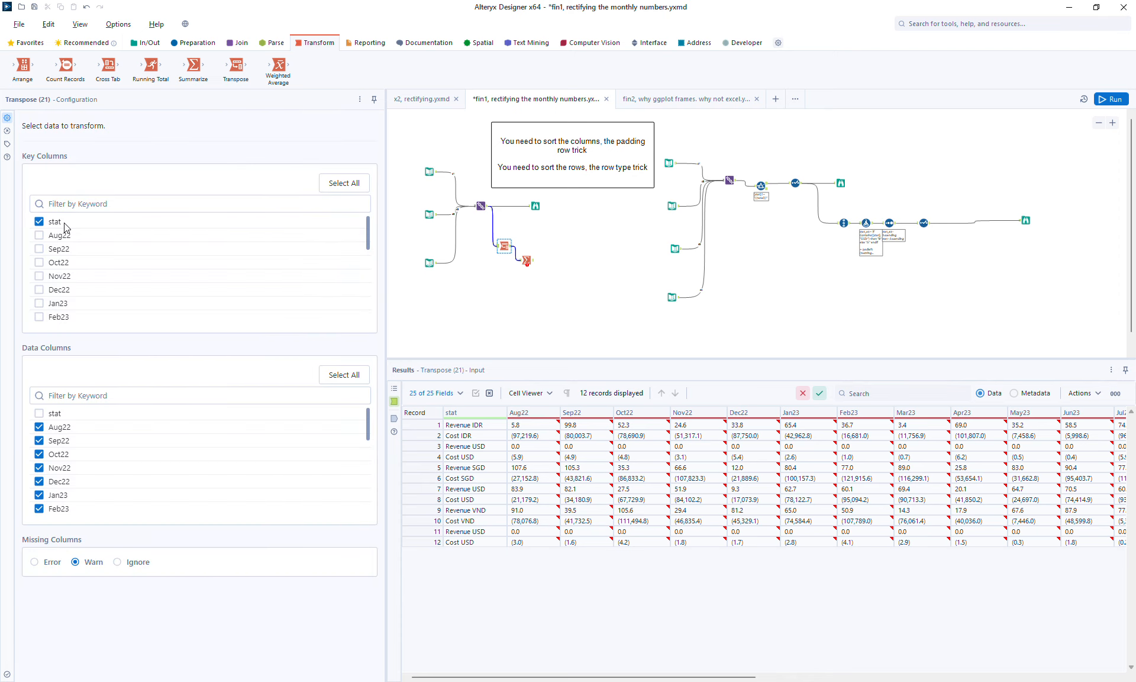
Set the Summarize tool to group by Name, run the workflow, and review the resulting list of months
left_click(526, 257)
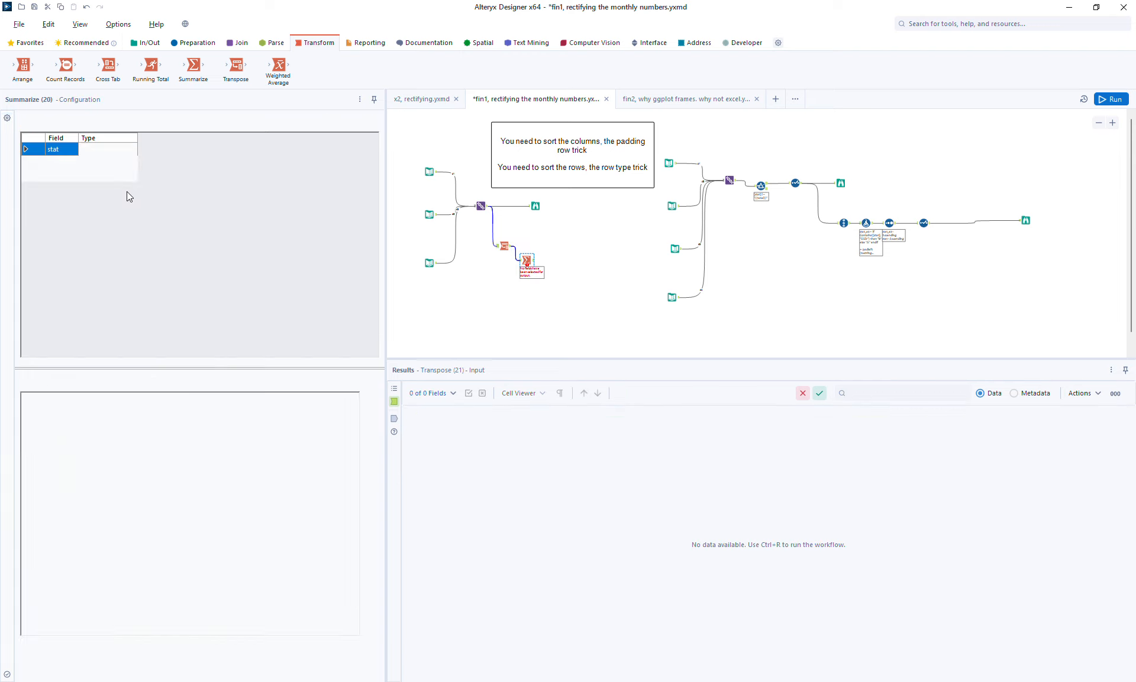
left_click(62, 163)
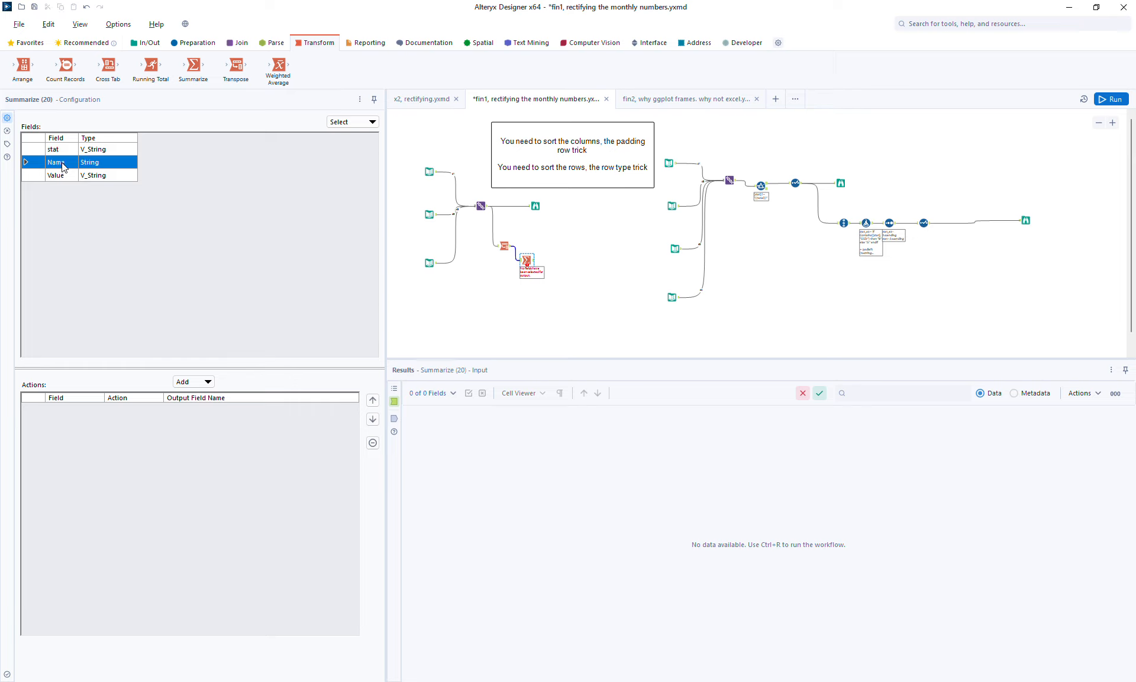
left_click(187, 382)
left_click(187, 396)
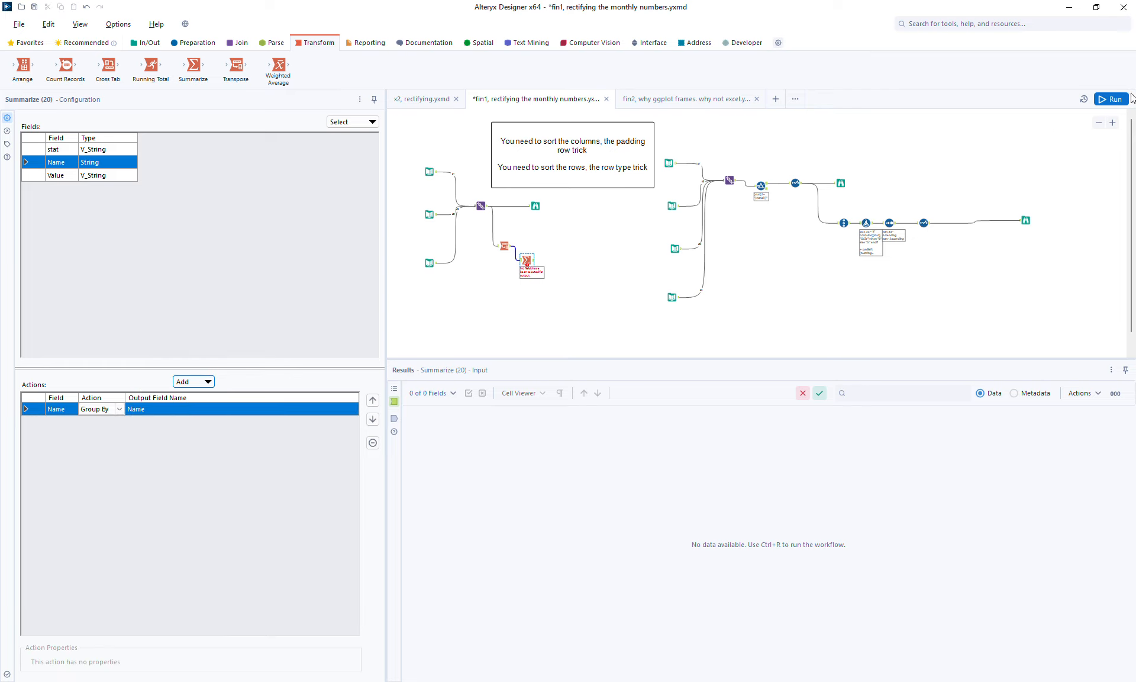
key("ctrl+r")
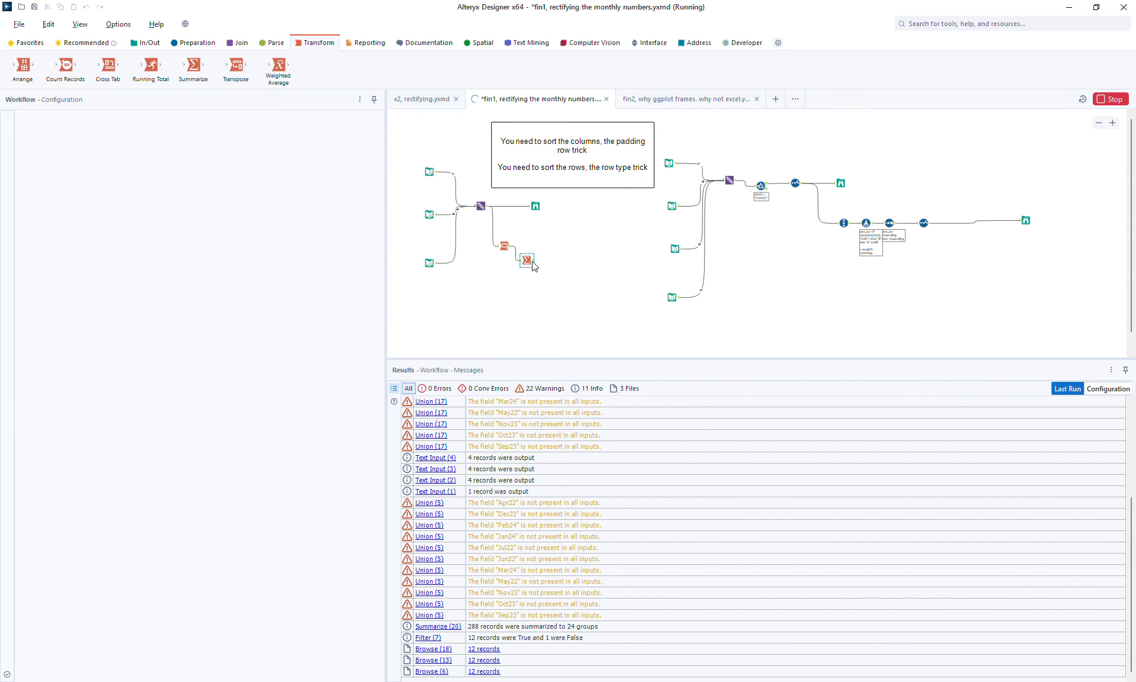
left_click(533, 263)
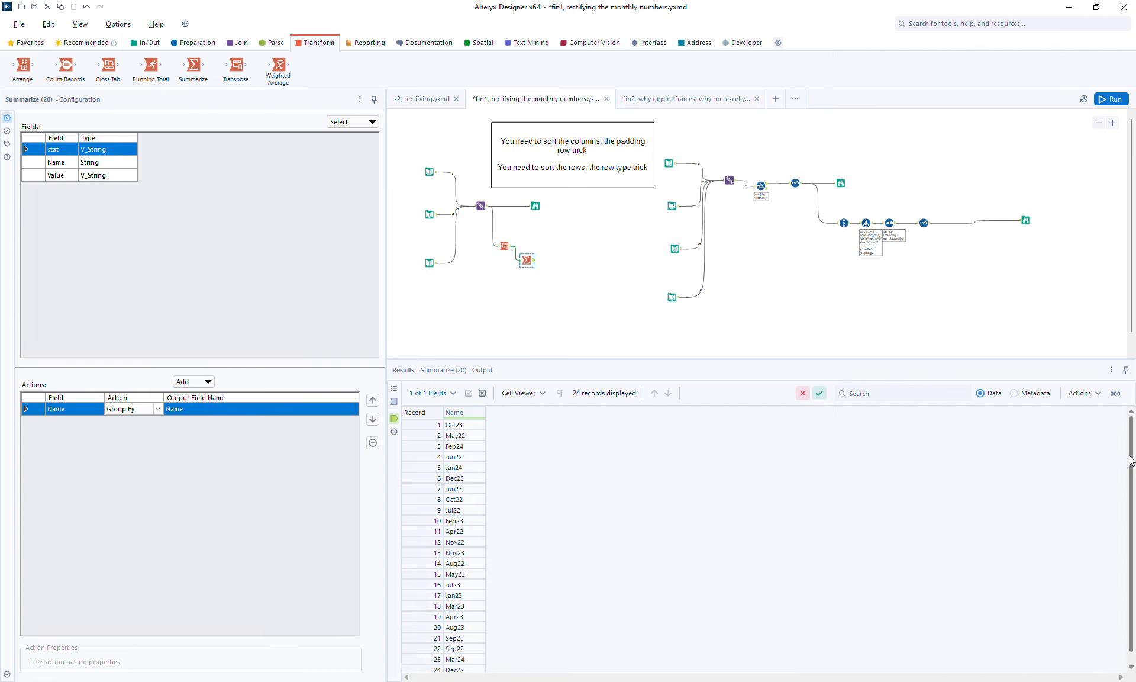
scroll(1113, 458, "down", 1)
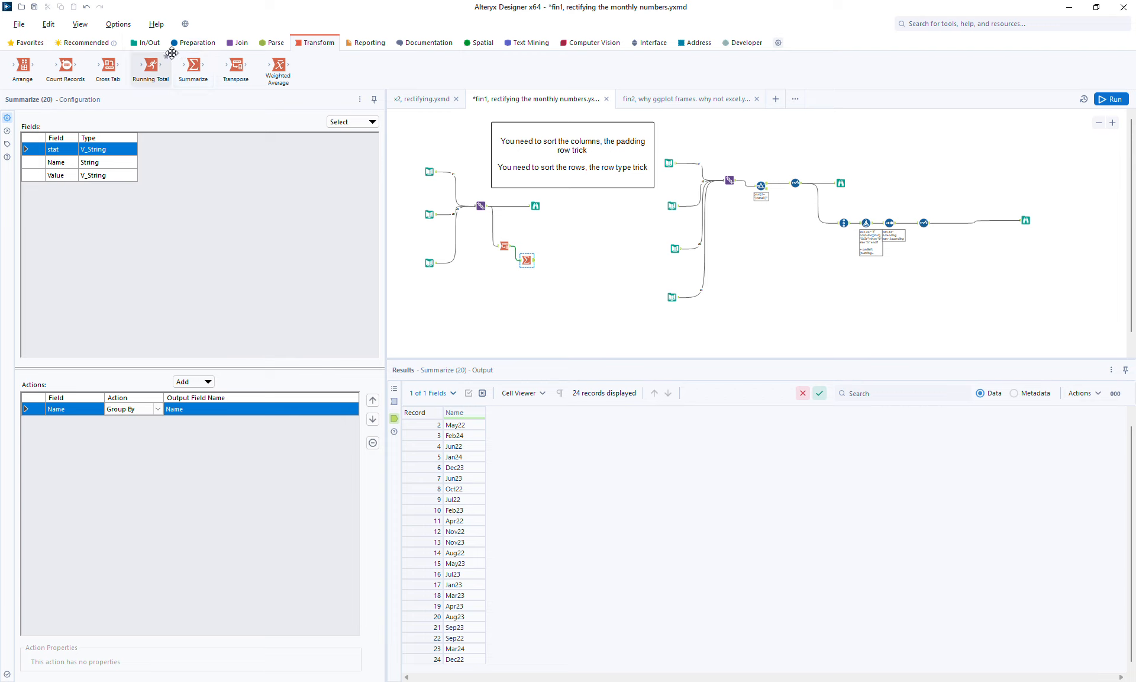
Connect a Formula tool after the Summarize tool and add a new output column named seq
left_click(207, 46)
left_click_drag(193, 65, 549, 260)
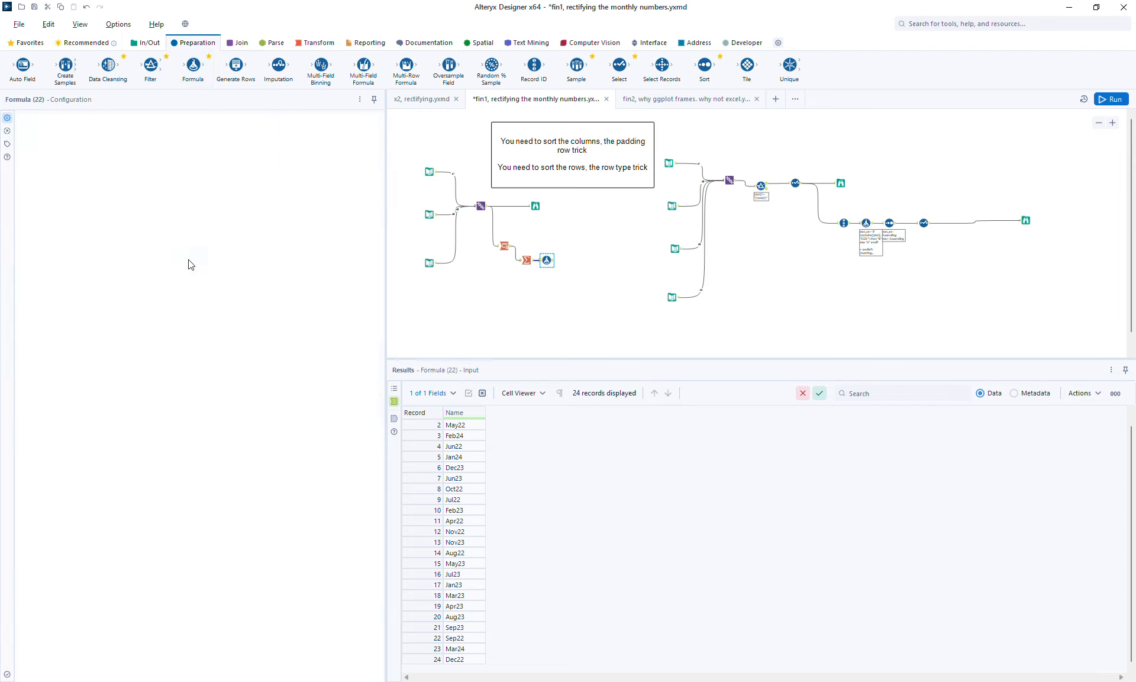
left_click(67, 129)
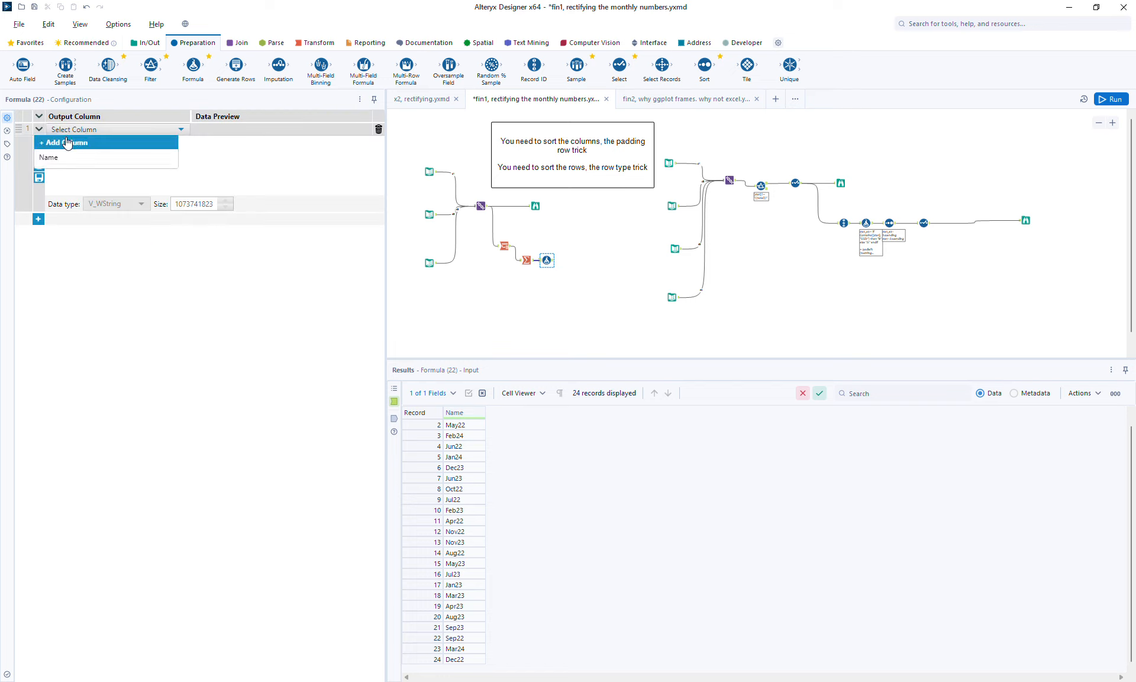
left_click(67, 143)
type("s")
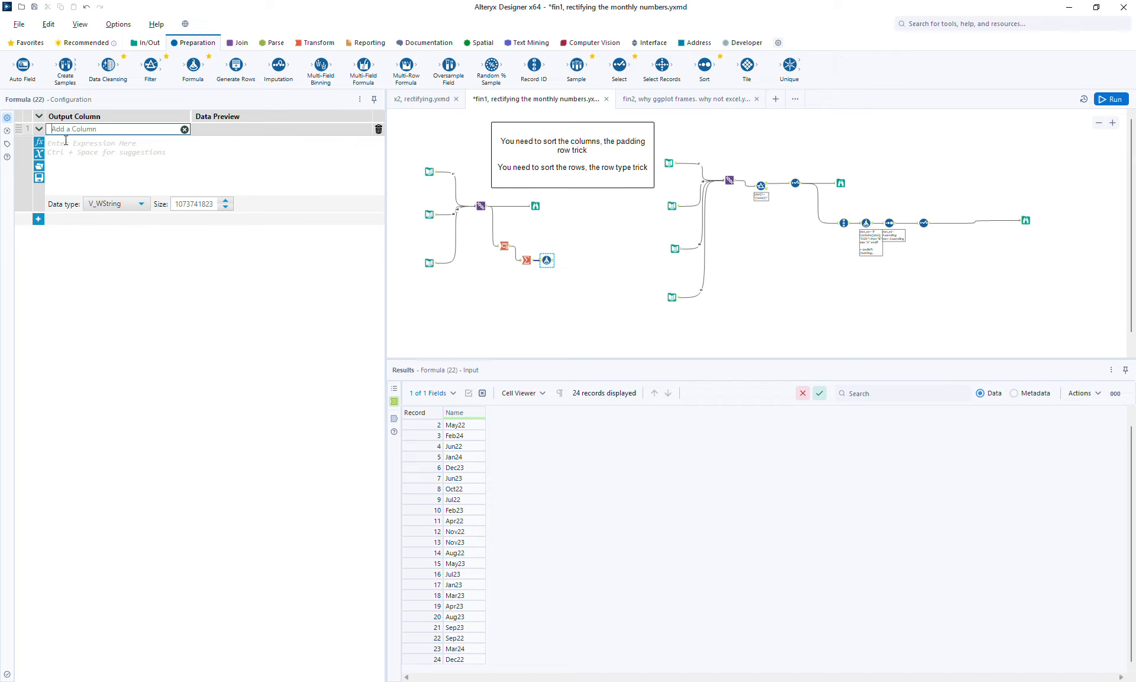
type("seq")
Enter the seq expression DateTimeParse([Name],"%b%y") to convert the month names into dates
left_click(97, 180)
type("dateti")
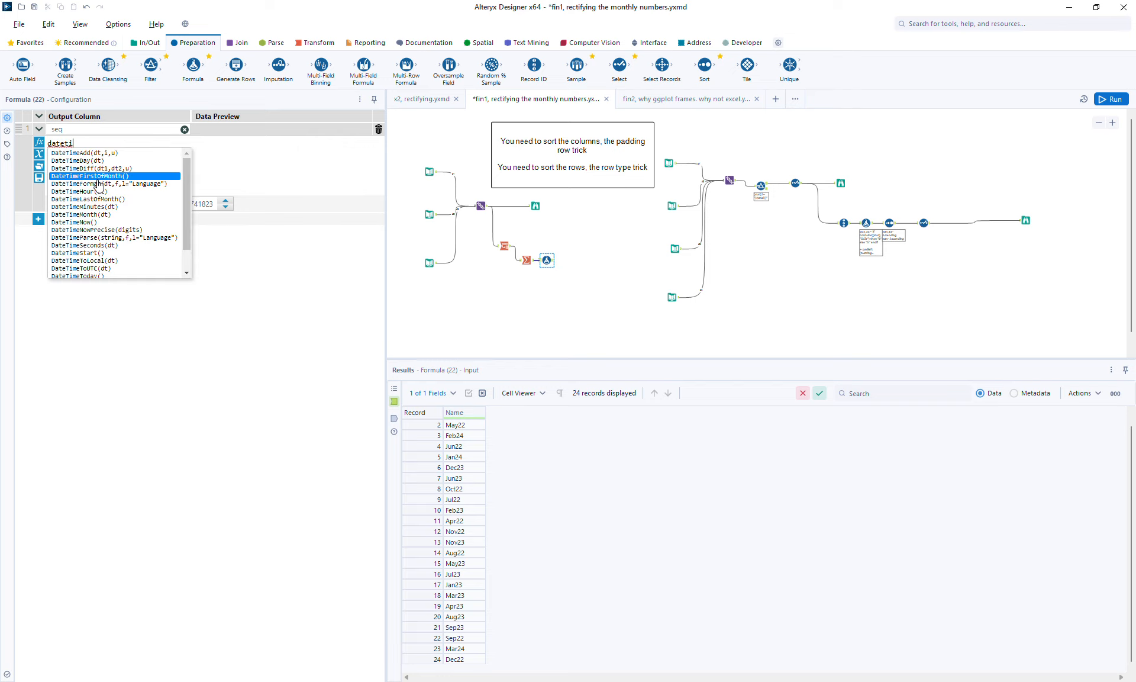
type("mep")
key("Return")
type("[,f)")
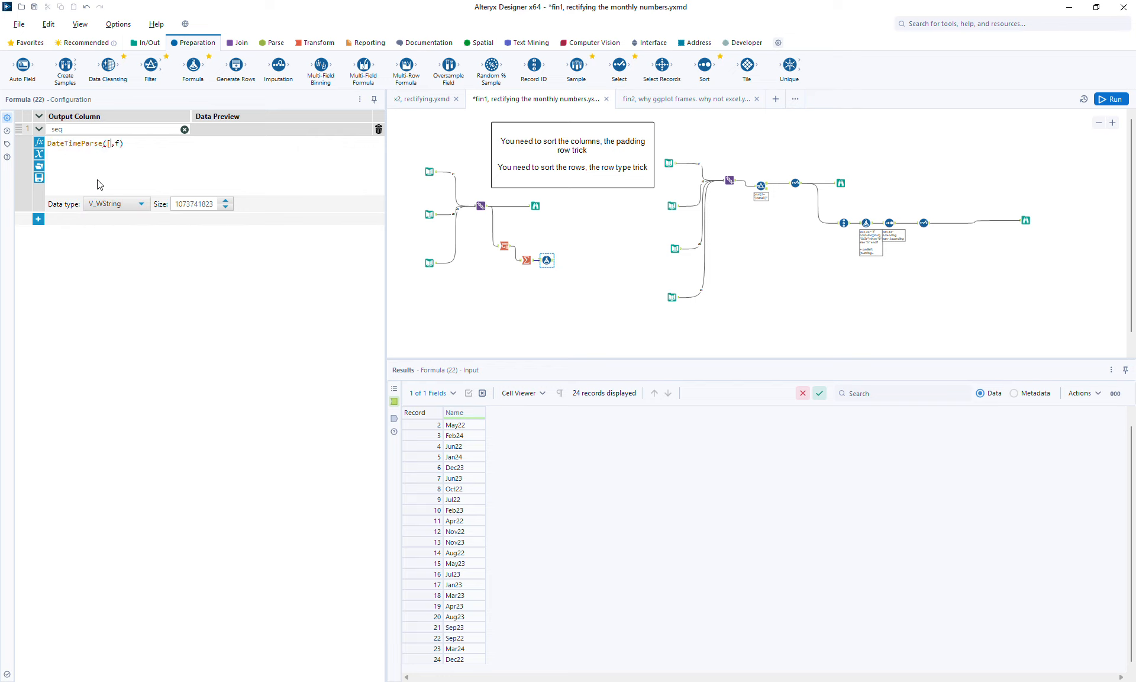
key("Return")
key("Right")
type("\"%b%y\"")
key("Right")
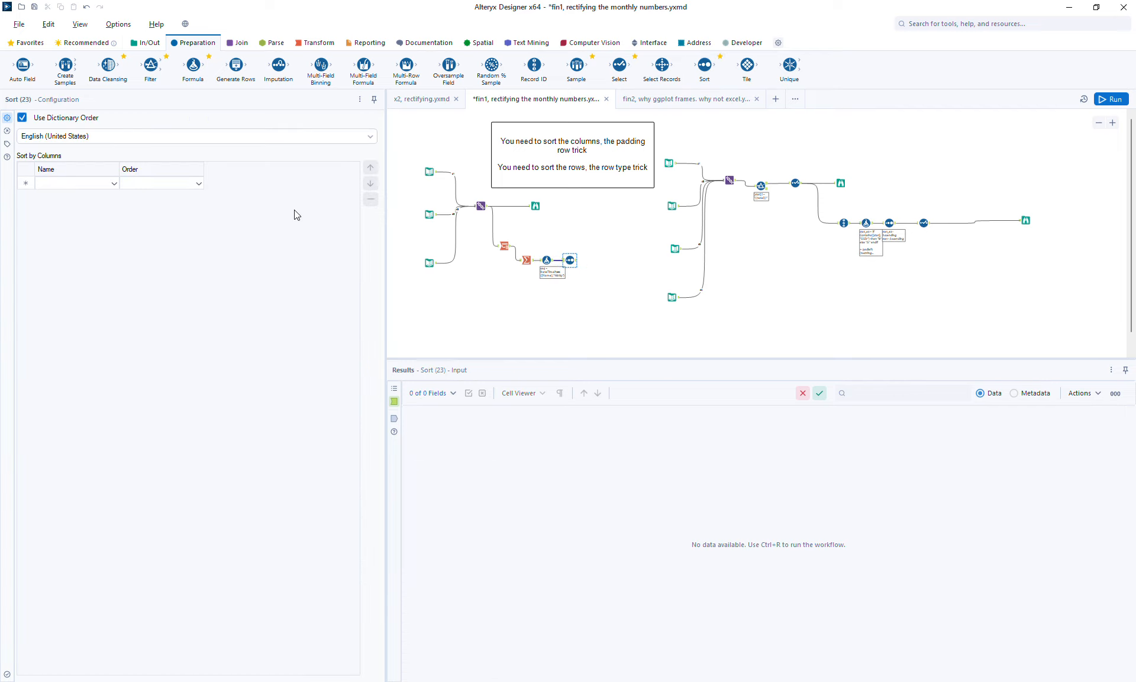
Set the Sort tool to order by seq ascending, run the workflow, and select the Dec22 and Jan23 records in the output
left_click(84, 183)
left_click(74, 204)
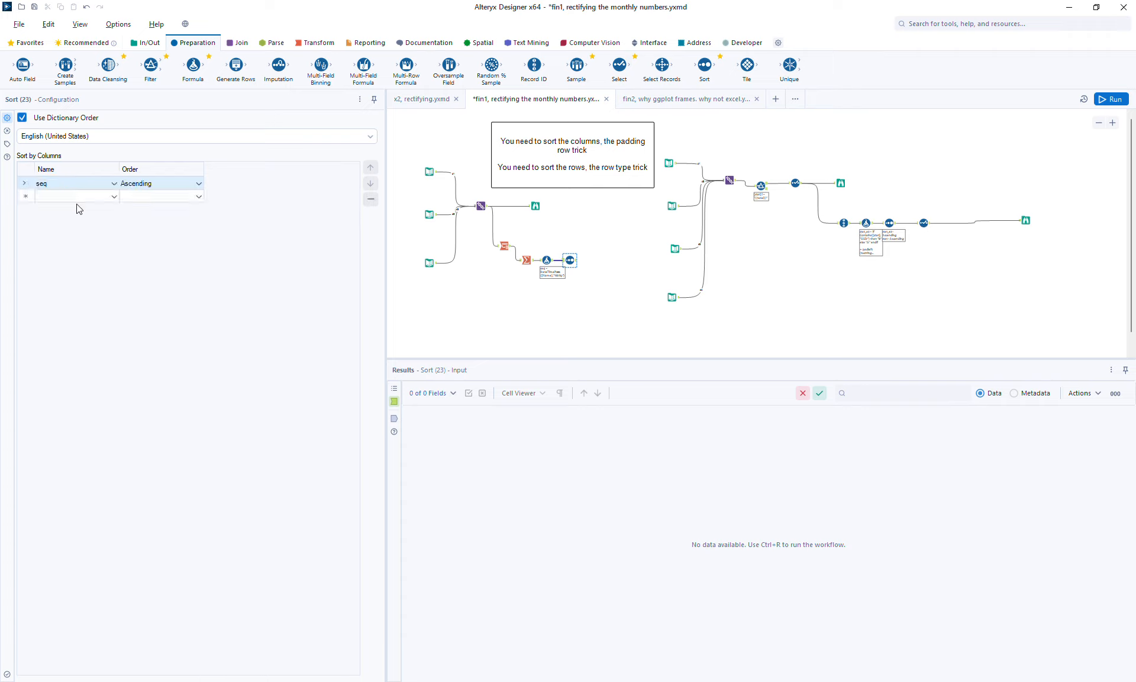
left_click(1112, 102)
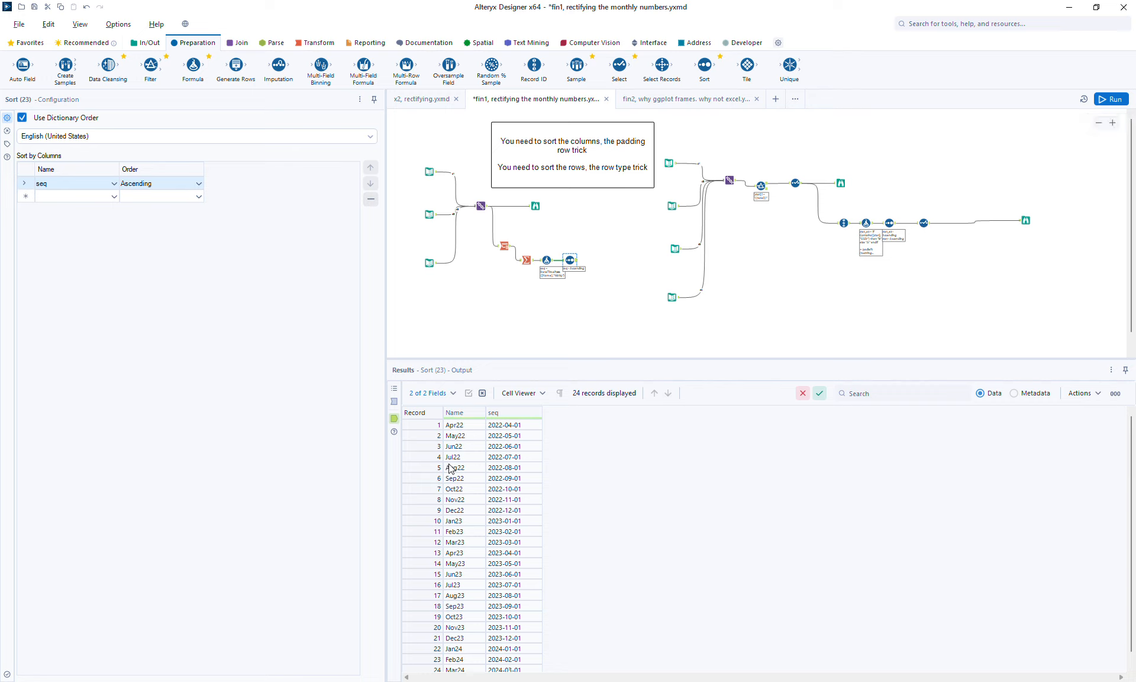
left_click(419, 522)
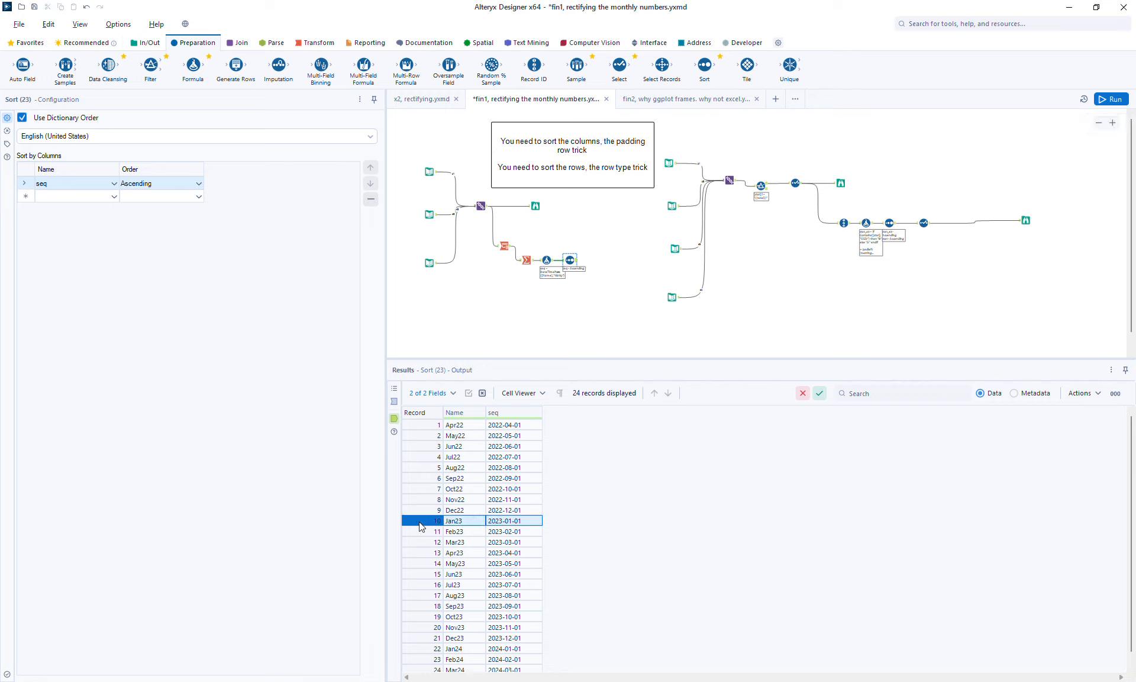
left_click_drag(416, 515, 416, 522)
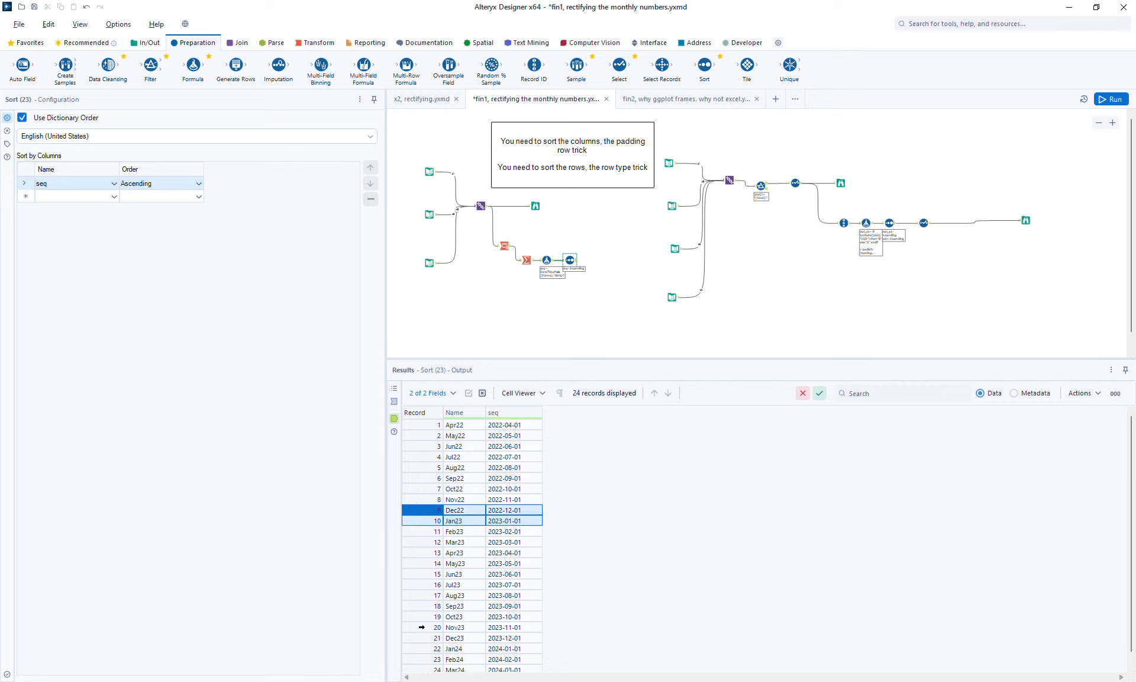
Connect a Cross Tab tool after the Sort tool with Name as column headers, seq as values and First as the aggregation method
left_click_drag(414, 635, 417, 648)
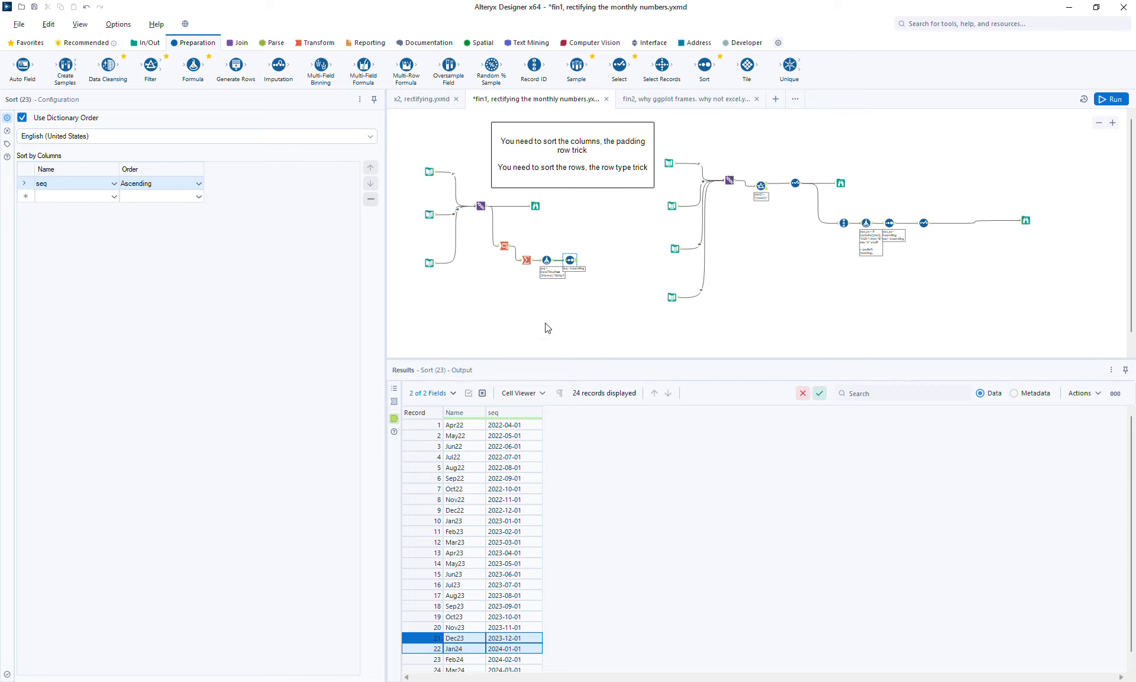
left_click(319, 43)
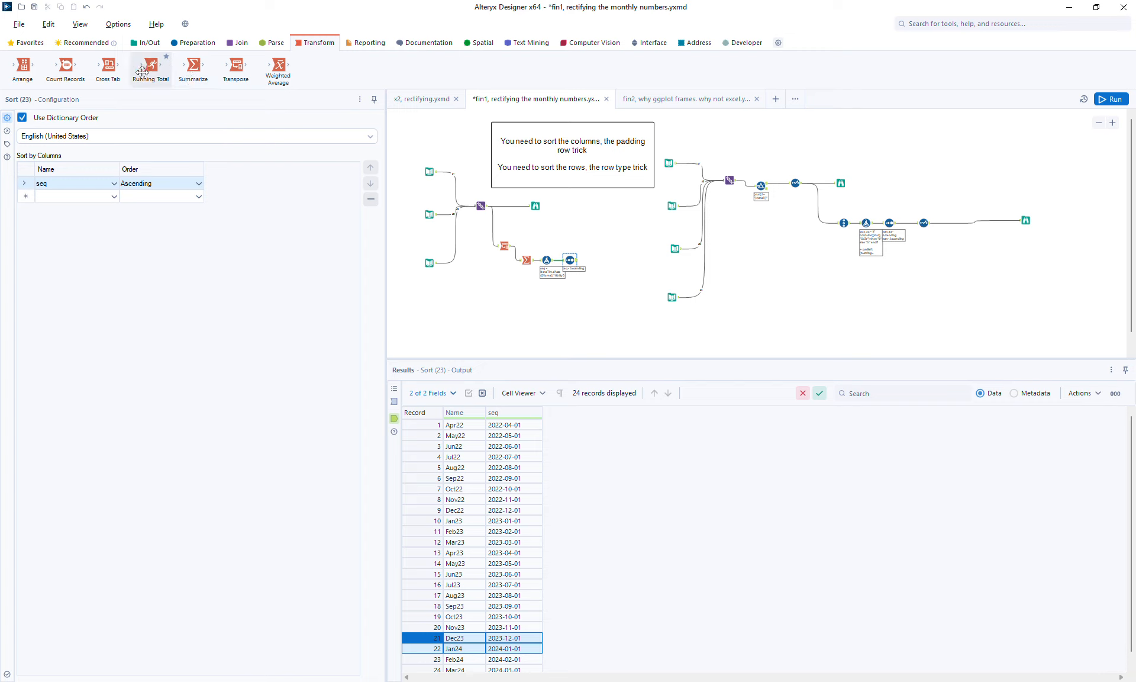
left_click_drag(110, 70, 599, 266)
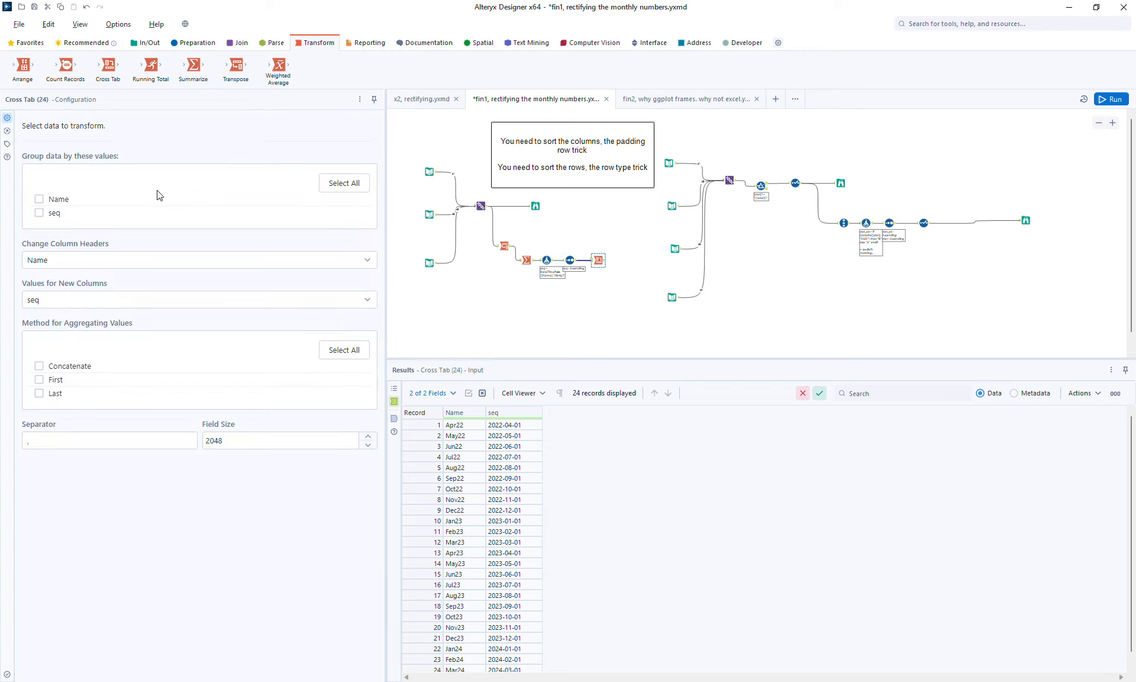
left_click(54, 201)
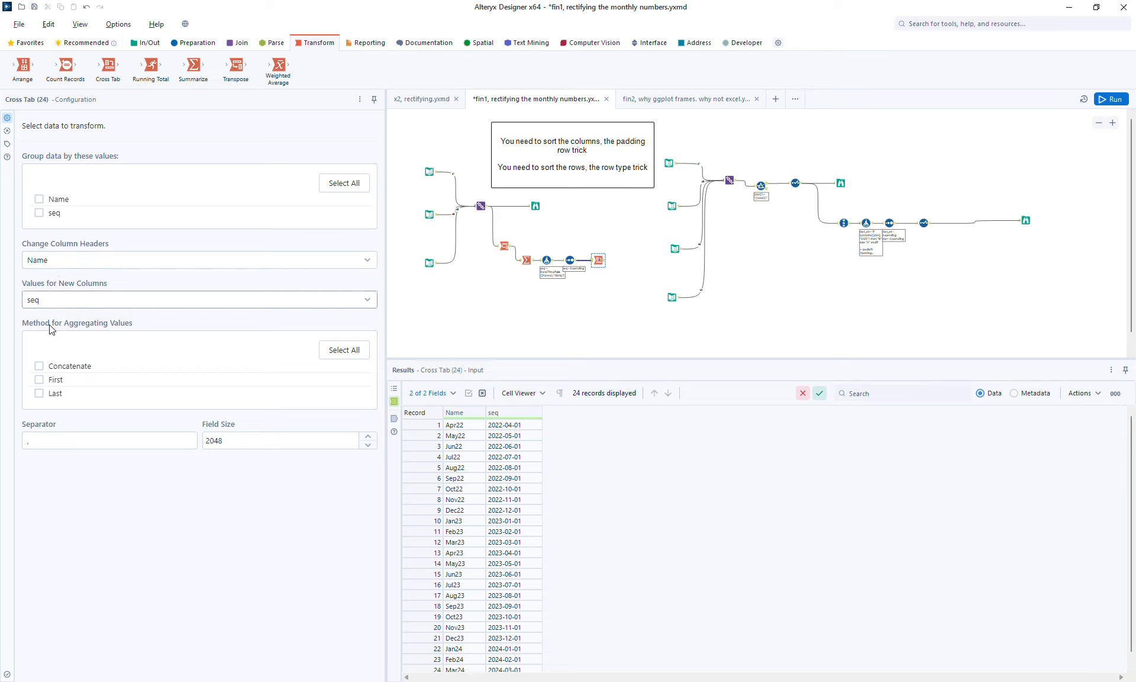
left_click(54, 380)
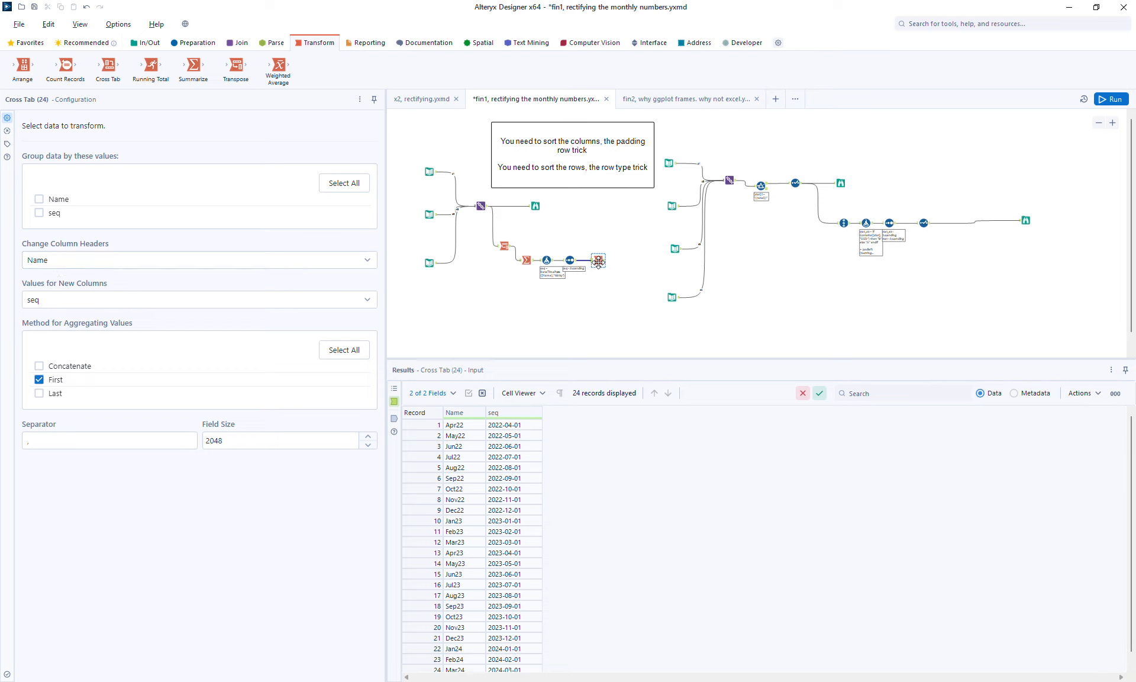
Add a Browse tool after the Cross Tab tool, run the workflow, and select the record in its output
left_click(599, 262)
key("ctrl+shift+b")
key("ctrl+r")
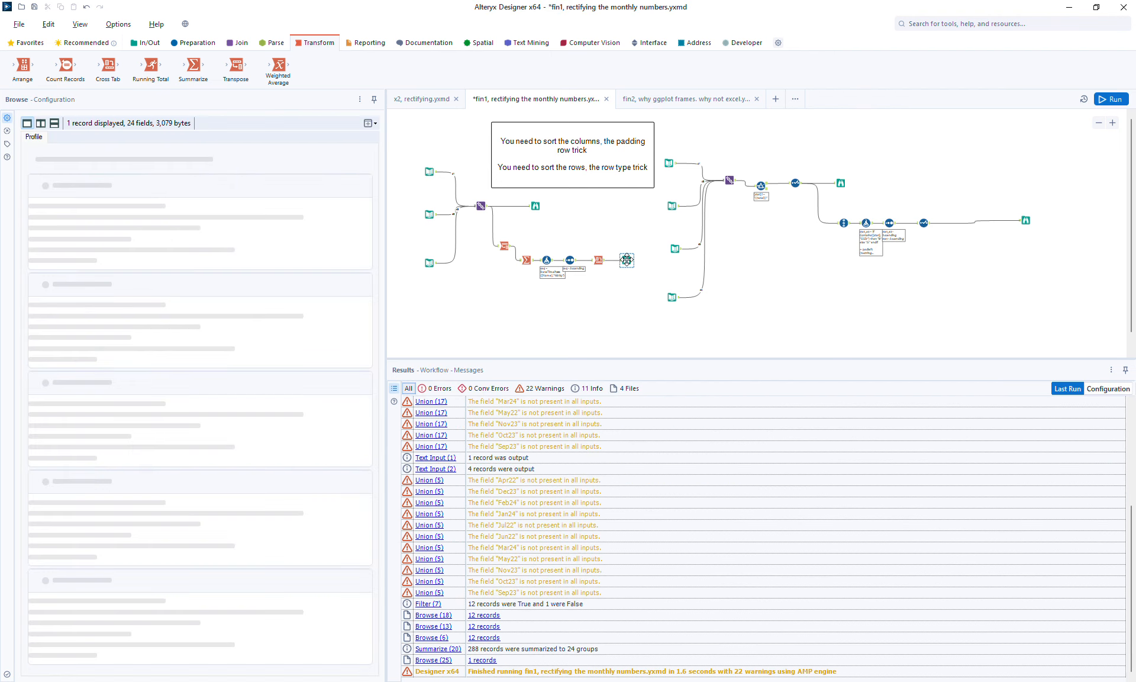
left_click(627, 262)
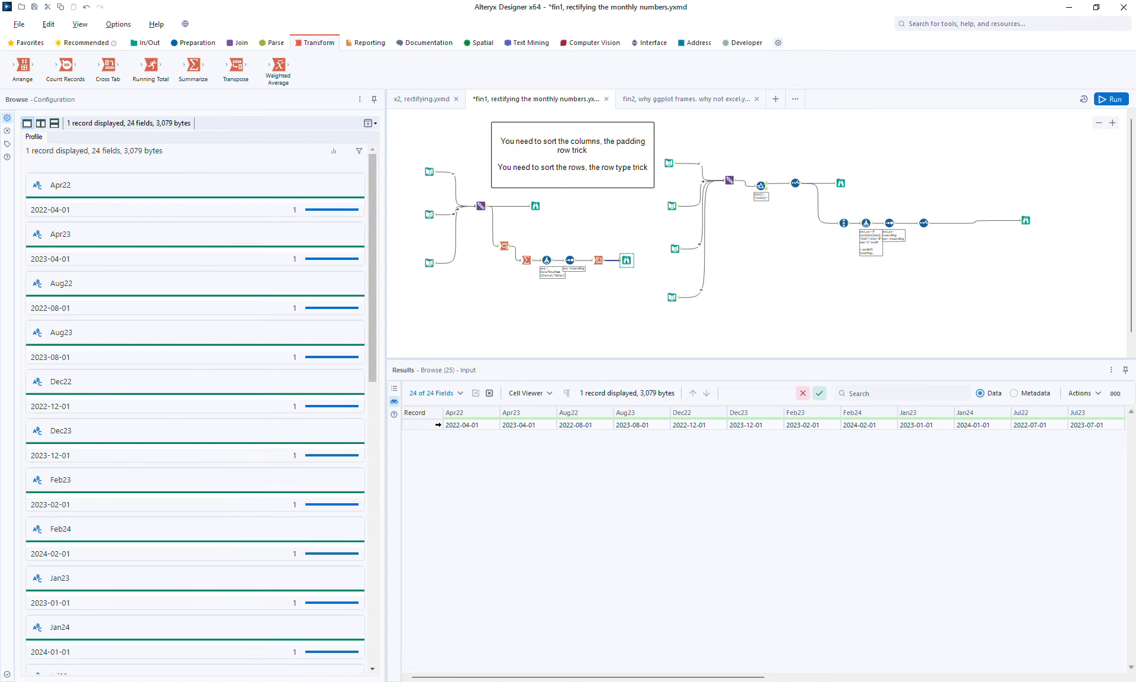
left_click(421, 424)
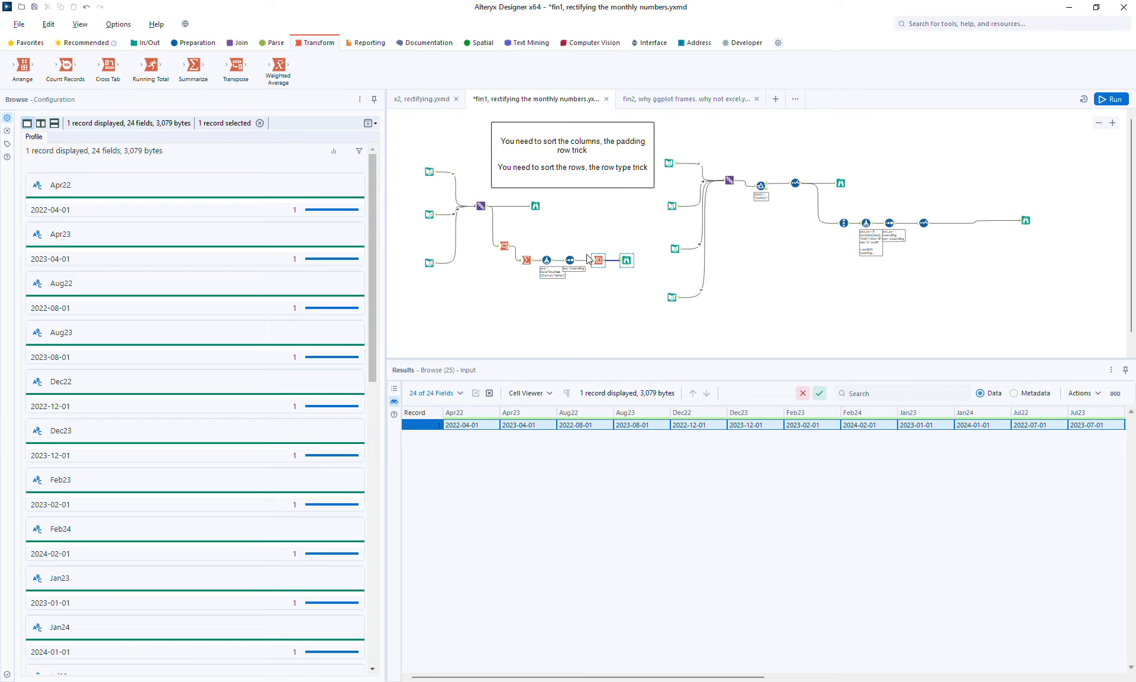
Insert a Formula tool between the Sort and Cross Tab tools and add a new output column named stat
left_click(197, 40)
left_click_drag(193, 65, 585, 261)
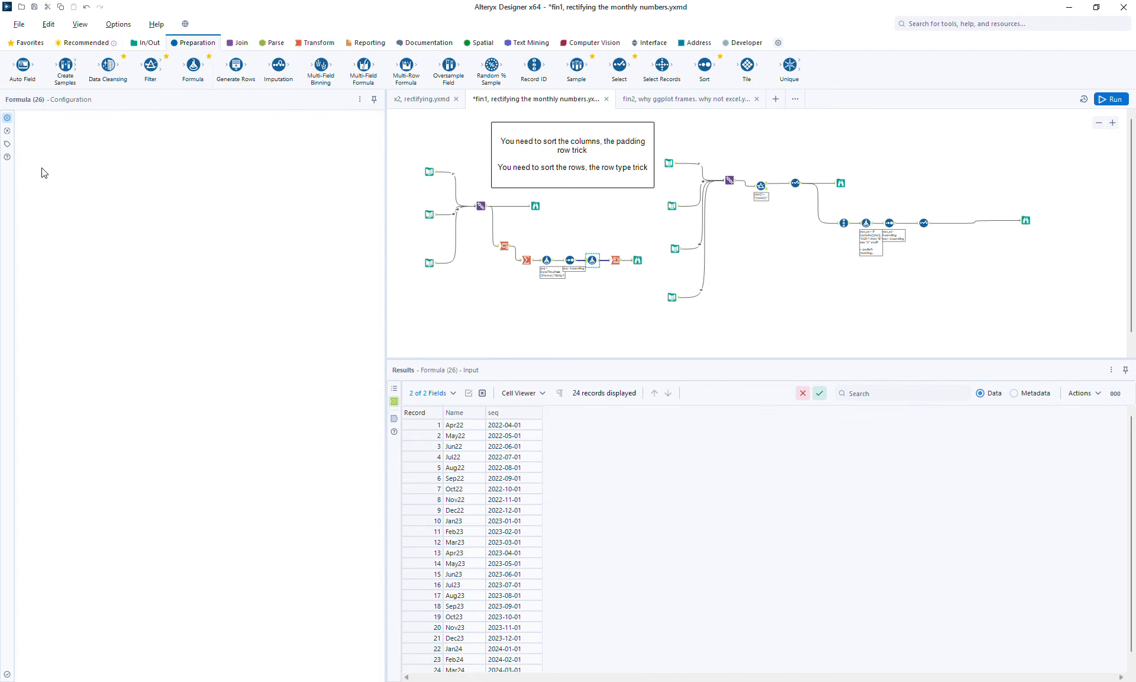
left_click(68, 133)
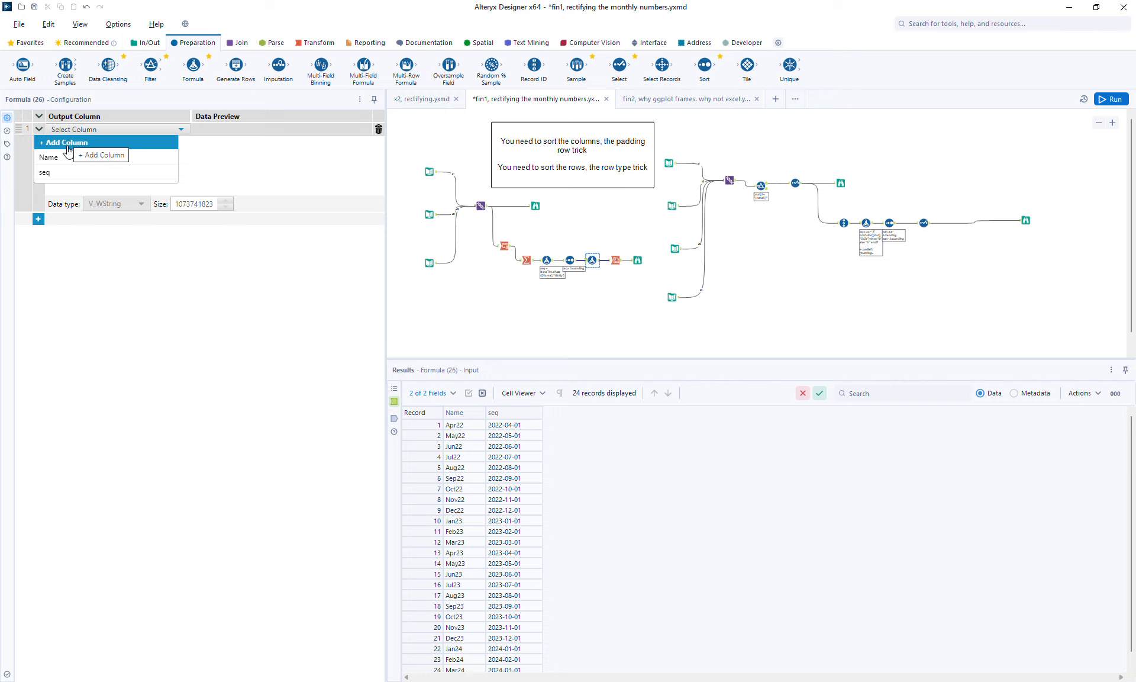
left_click(69, 145)
type("s")
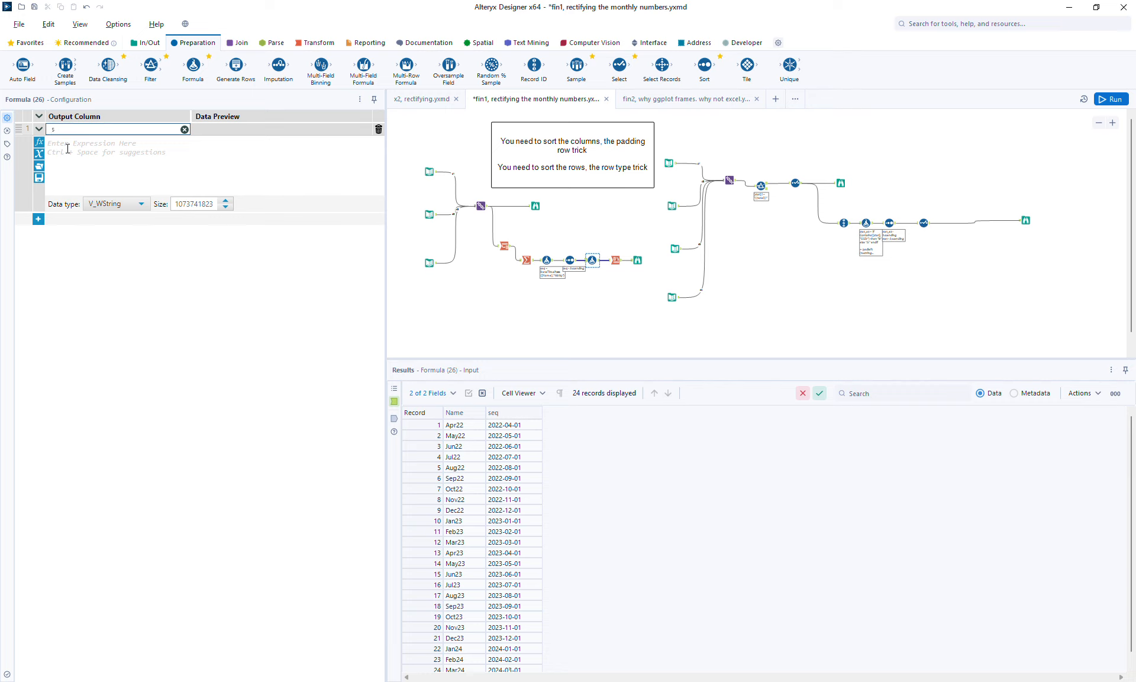
Enter the text "(total)" as the expression for the stat column
left_click(82, 153)
type("\"\"")
key("BackSpace")
key("BackSpace")
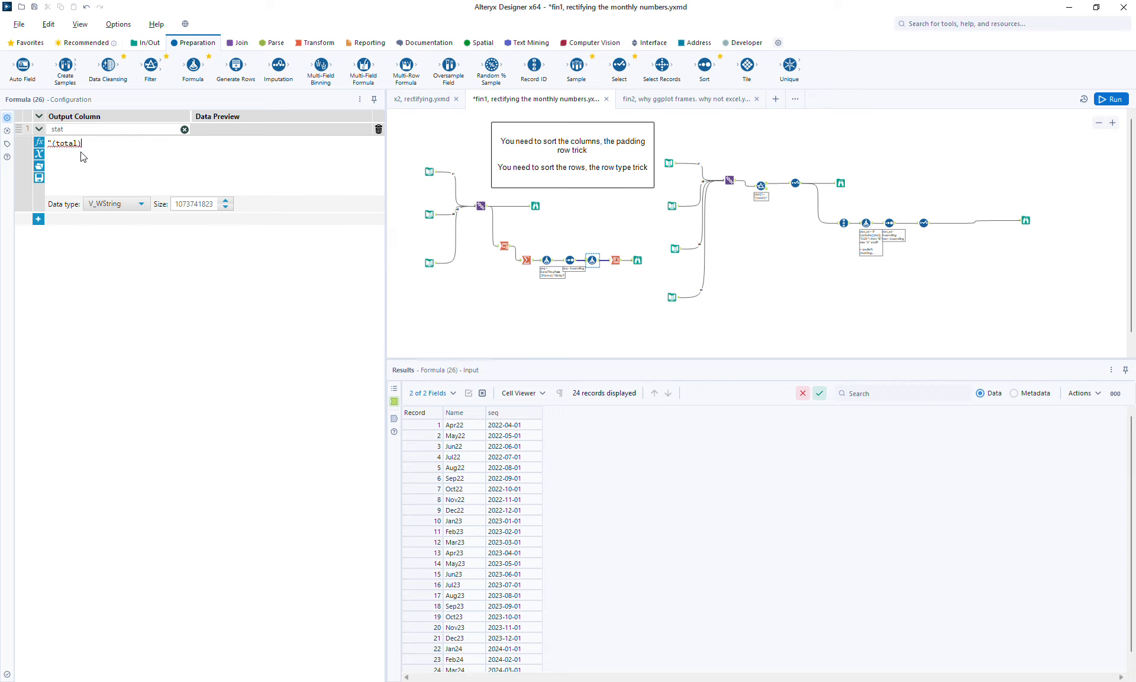
Group the Cross Tab data by stat, run the workflow, and review the record in the connected Browse tool
left_click(617, 260)
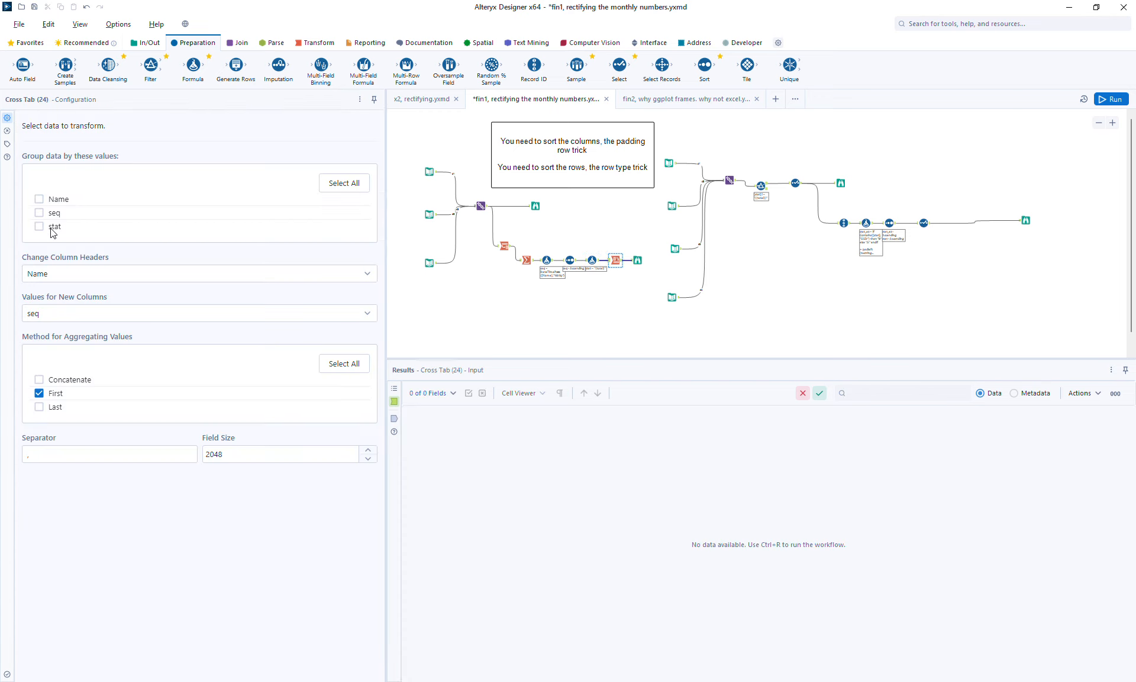
left_click(47, 230)
left_click(1106, 99)
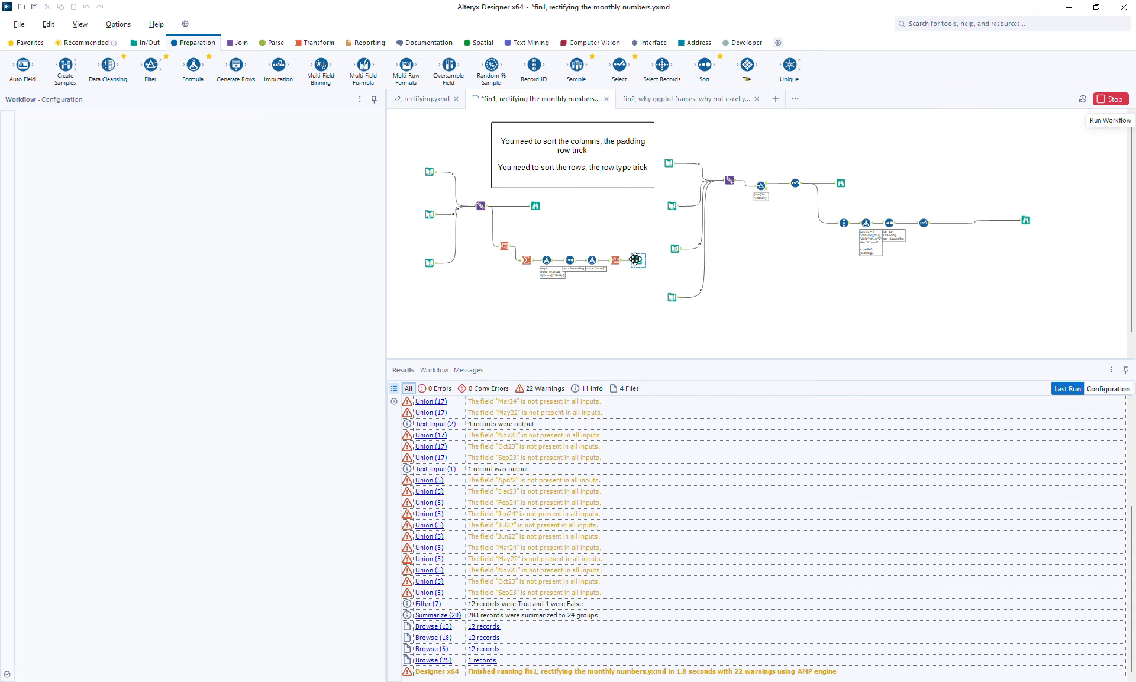
left_click(637, 260)
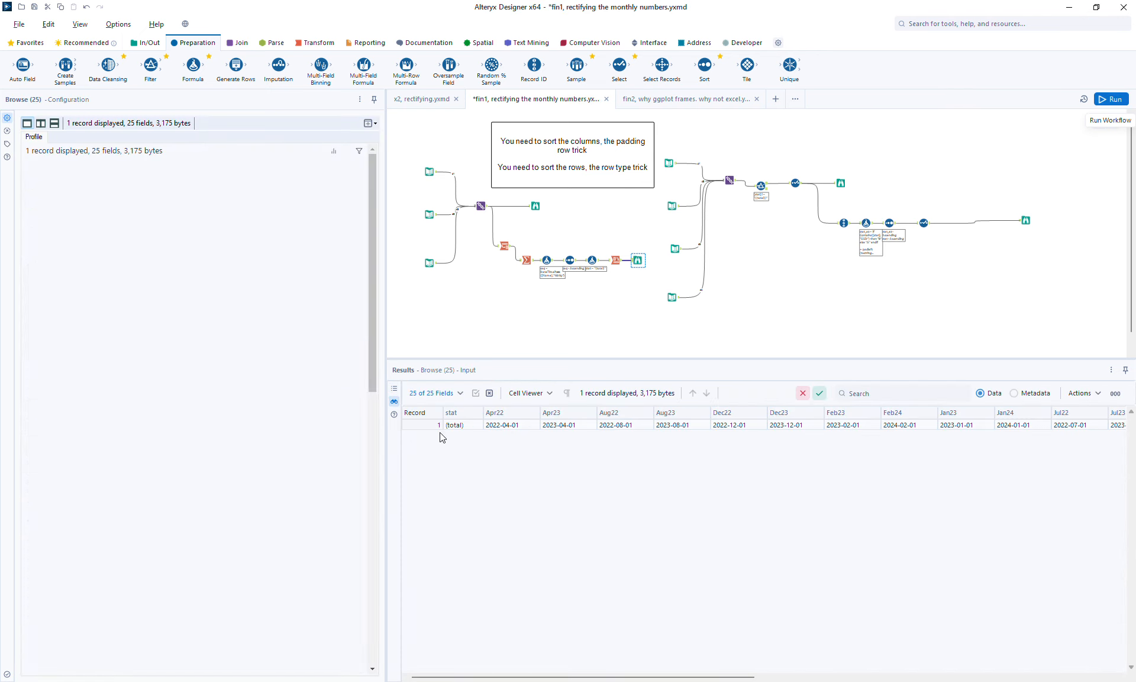
Inspect the padding row in the existing ((total)) Text Input tool and the column order in the connected Union tool's output
left_click(678, 167)
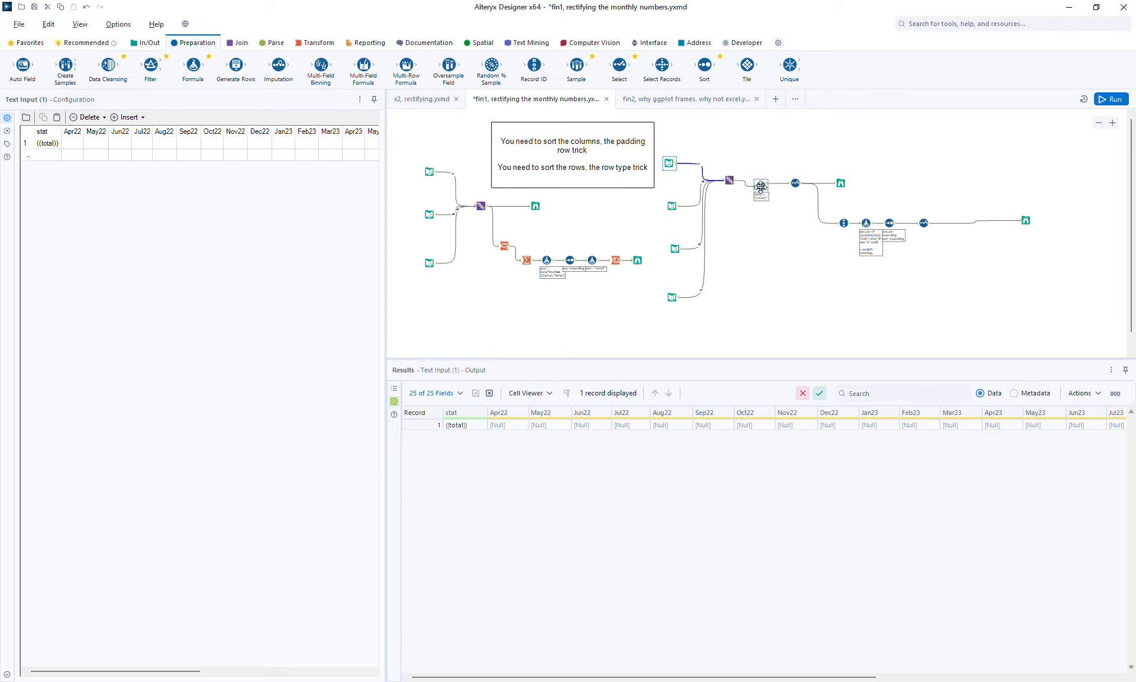
left_click(731, 181)
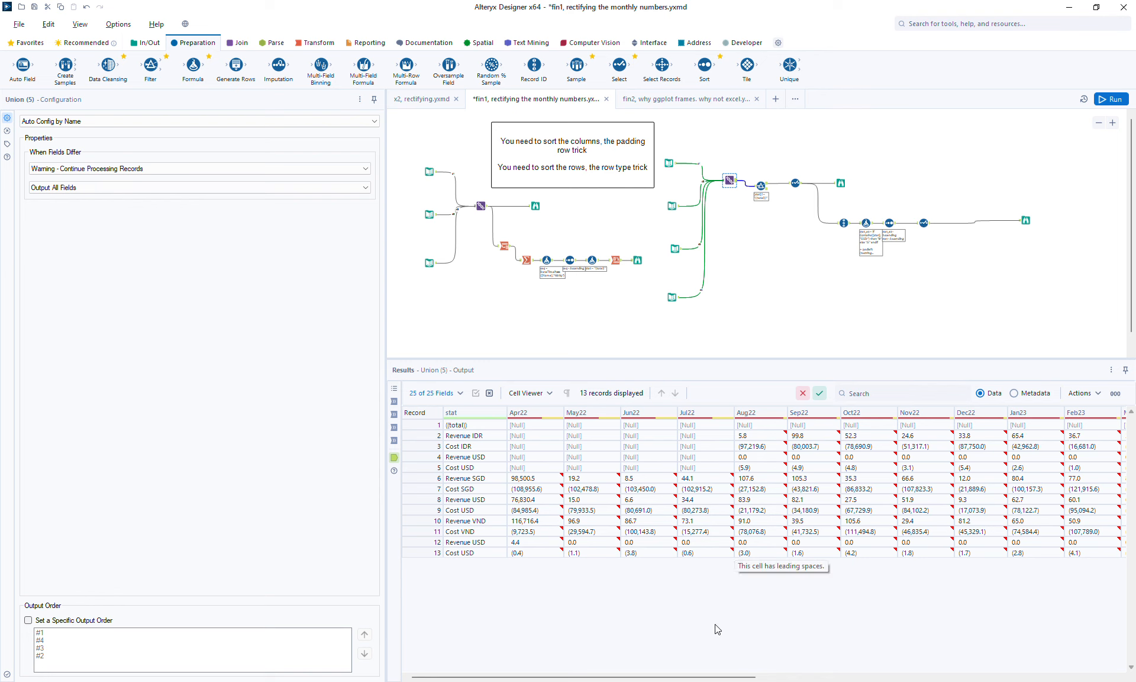
mouse_move(696, 679)
left_mouse_down()
mouse_move(1058, 679)
mouse_move(683, 677)
left_mouse_up()
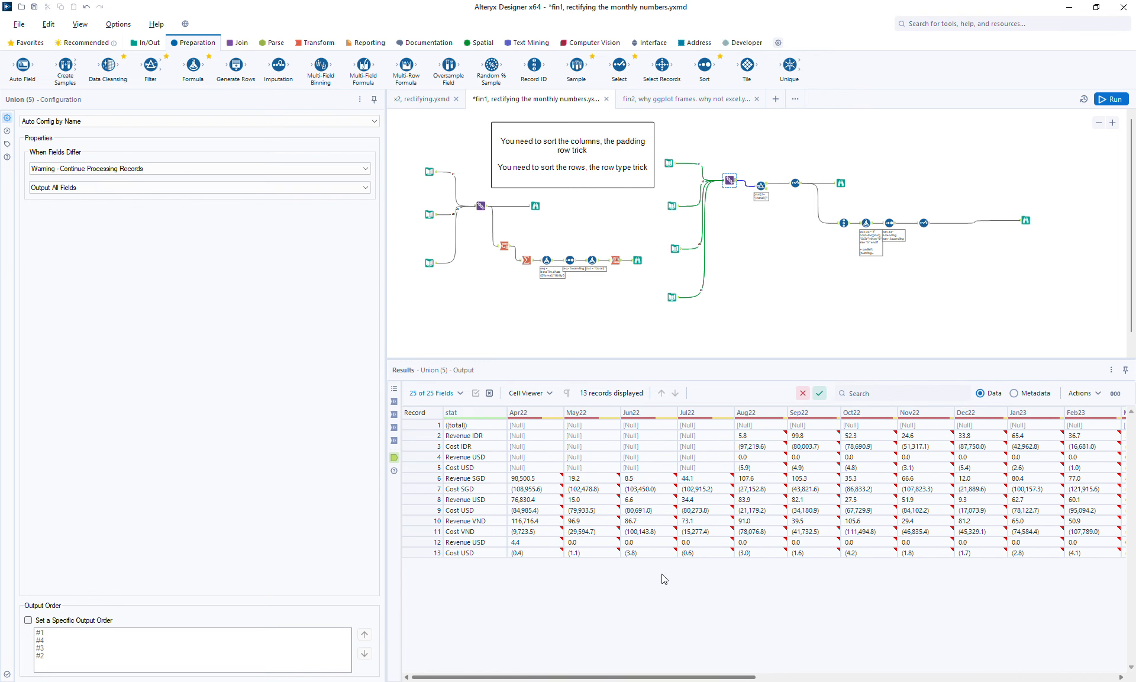
Compare the Filter tool's input and True output, checking how the ((total)) padding row is handled
left_click(763, 186)
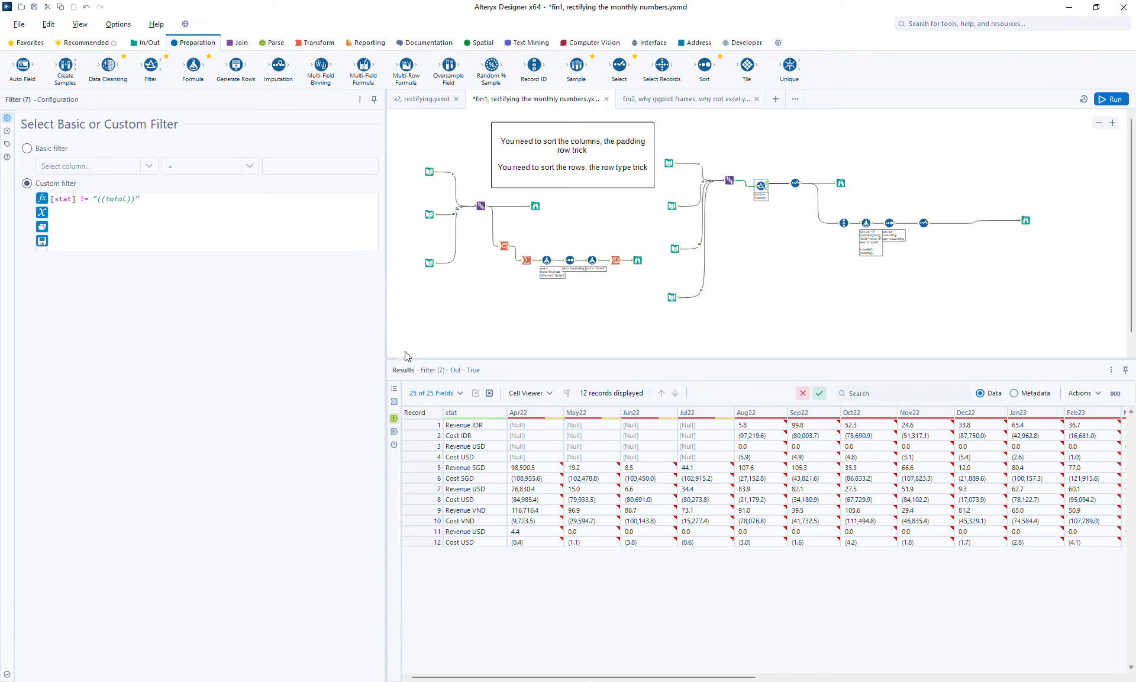
left_click(393, 402)
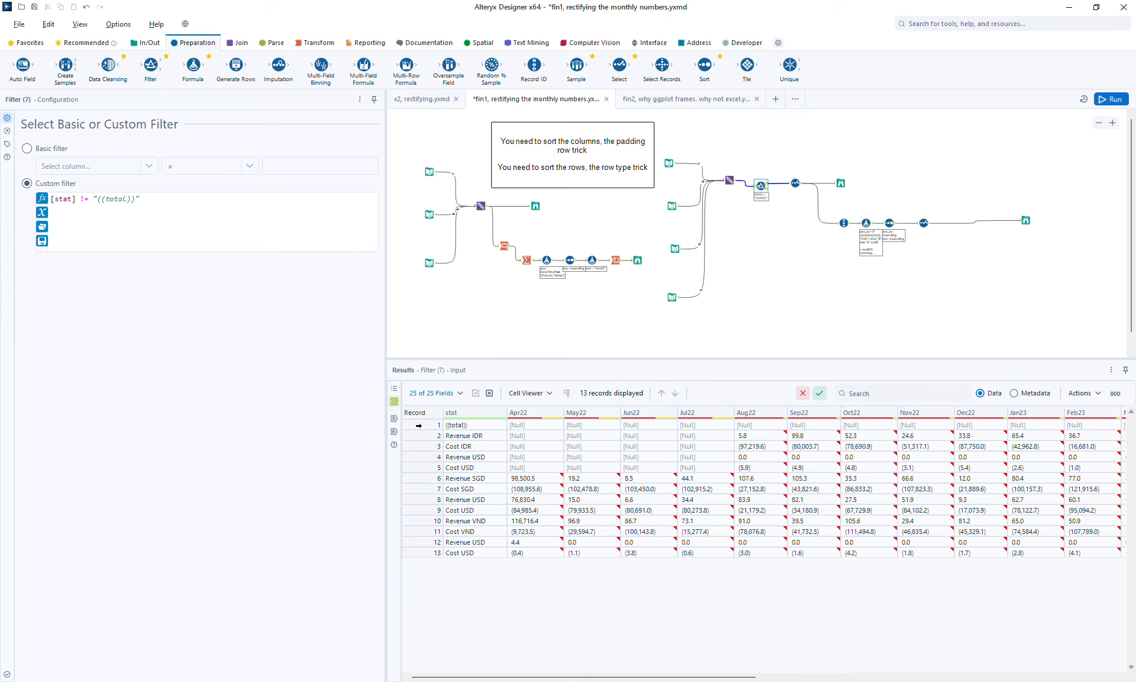
left_click(419, 425)
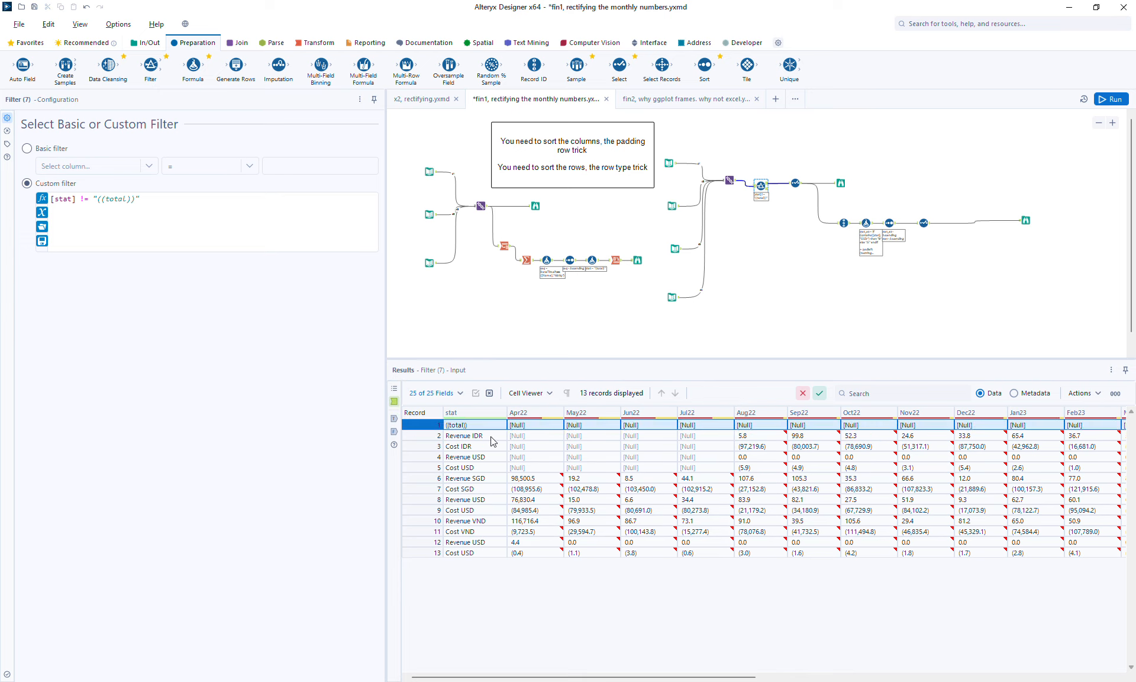
left_click(394, 418)
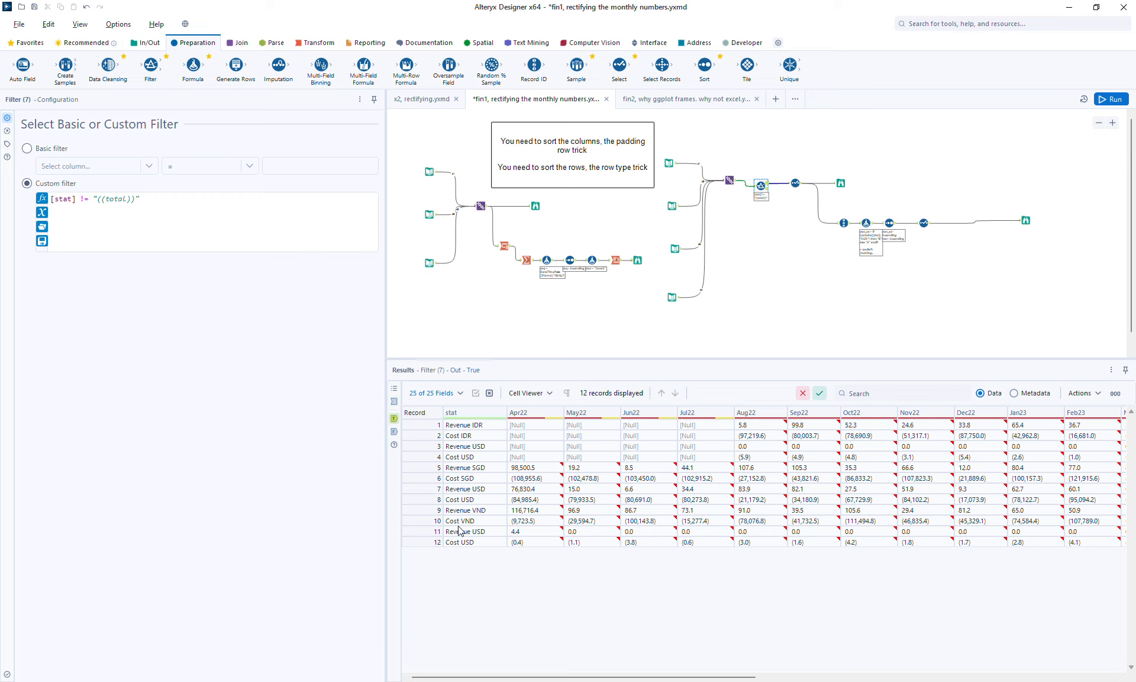
Examine the row order of the IDR, SGD and VND records in the Browse tool following the filter branch
left_click(838, 183)
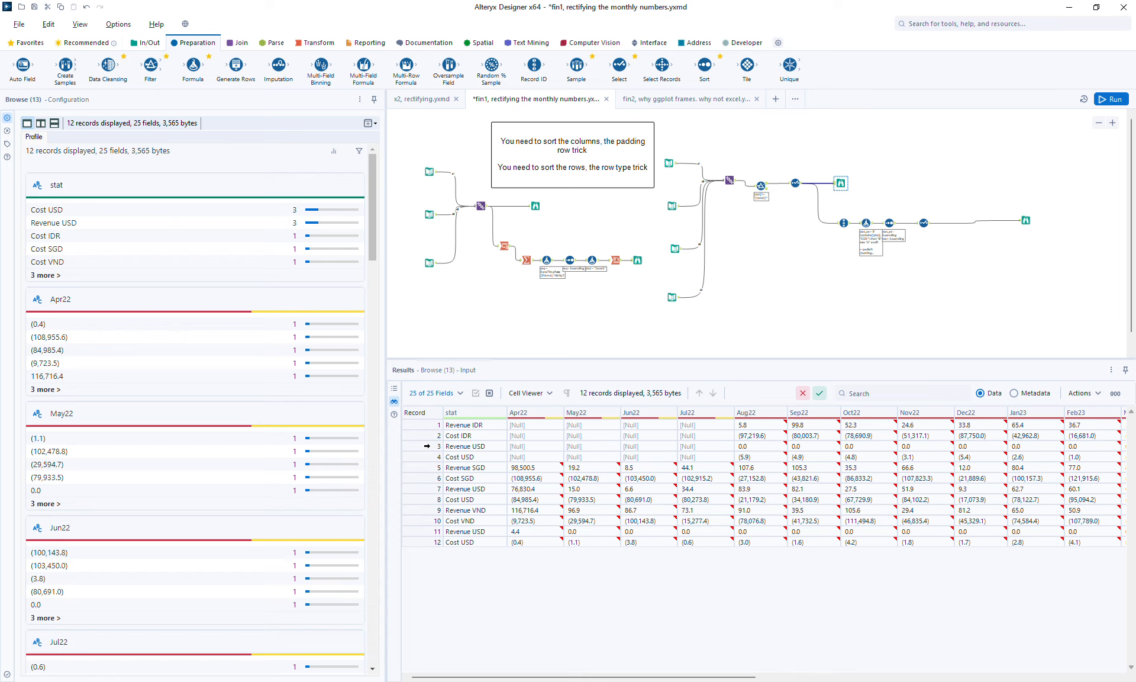
left_click_drag(427, 427, 425, 437)
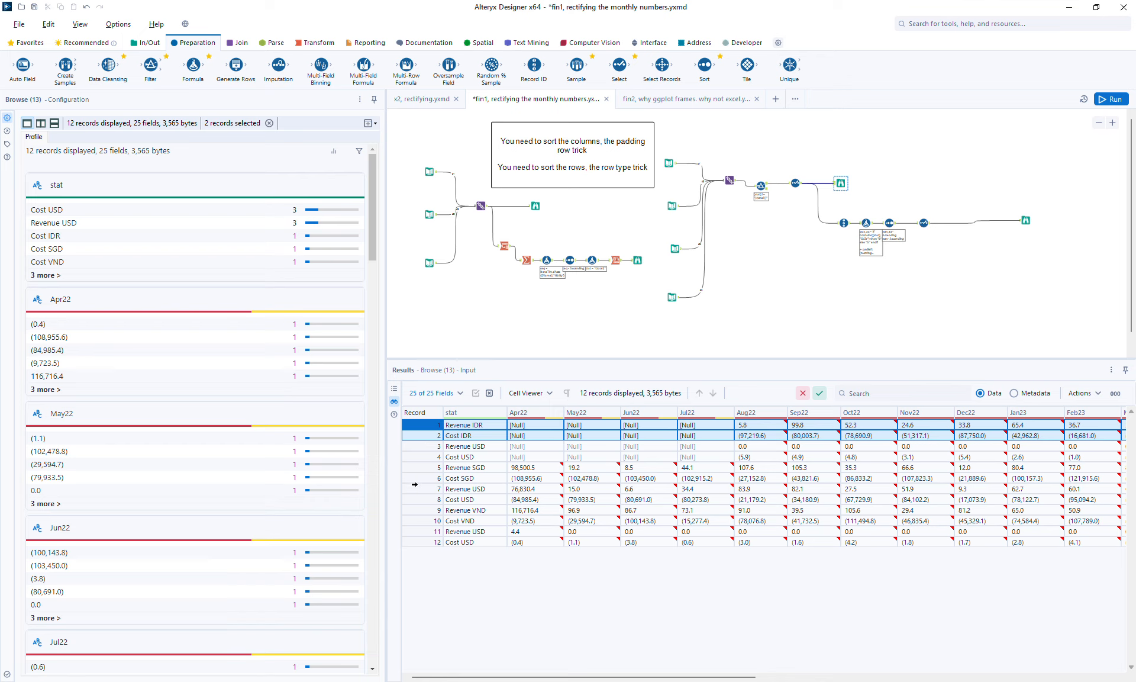
left_click_drag(414, 470, 422, 526)
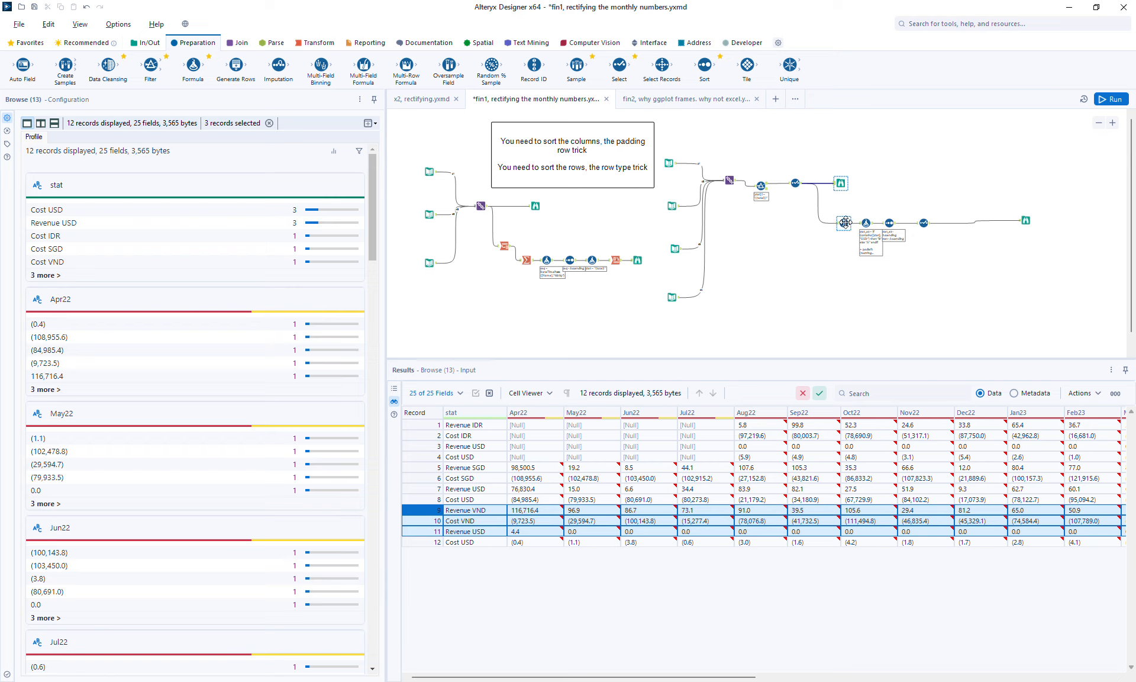
Examine how the Record ID tool and the stat_az formula build row keys, and check the row order in the final Browse output
left_click(846, 222)
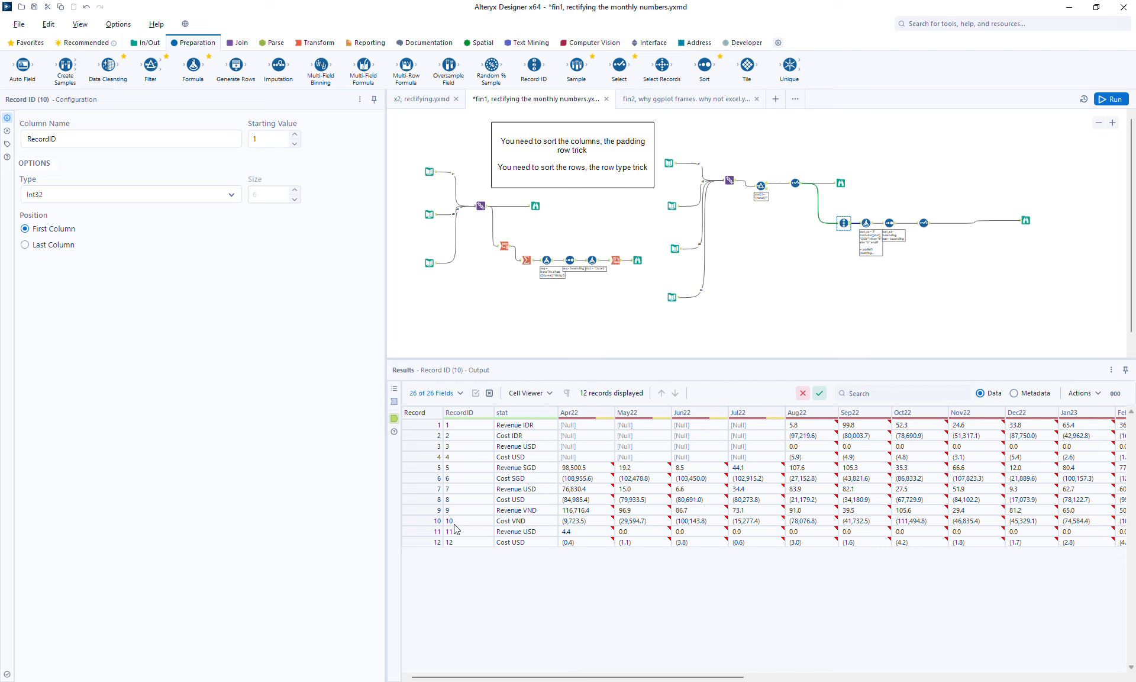
left_click(871, 226)
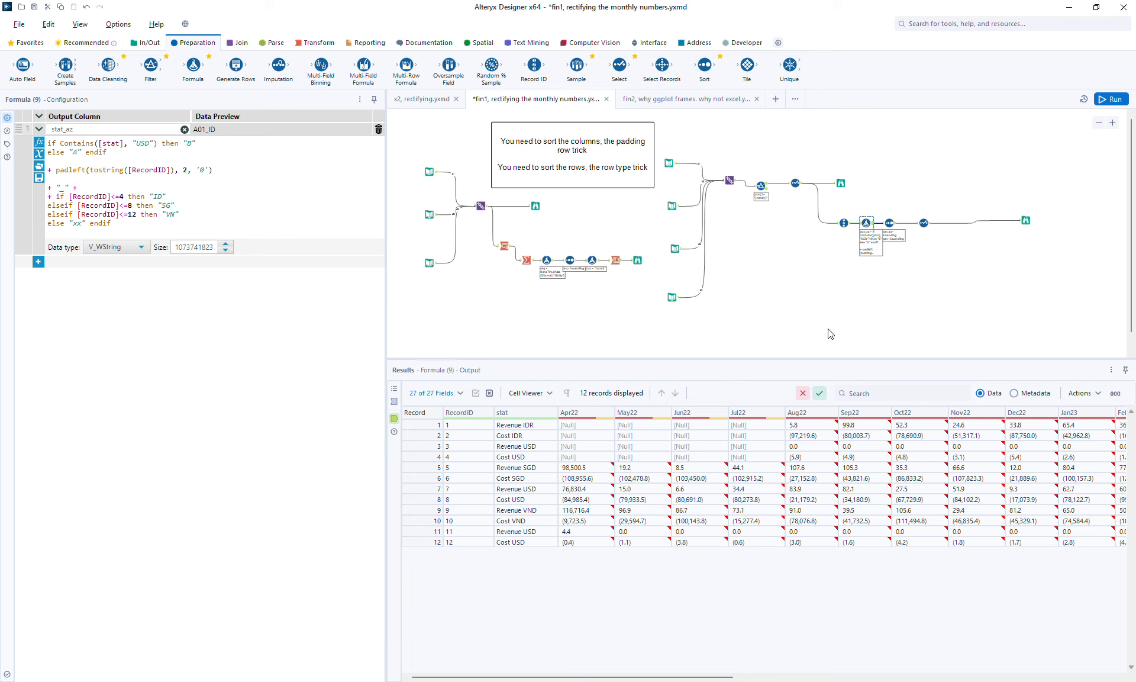
left_click_drag(675, 677, 1086, 677)
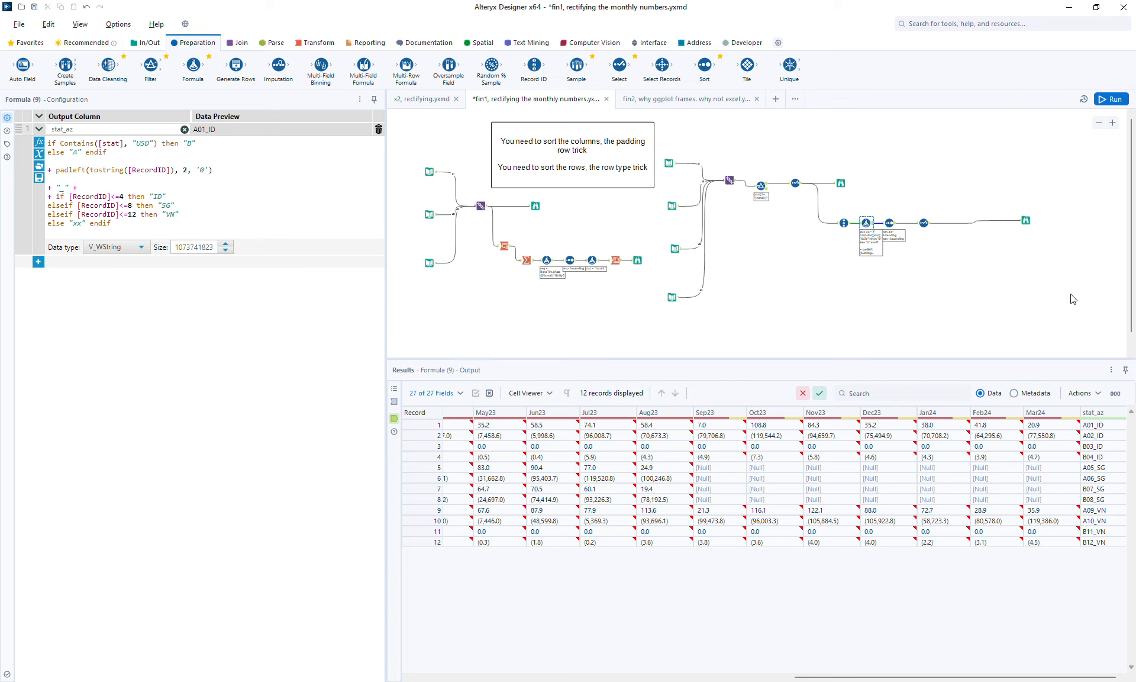
left_click(1026, 217)
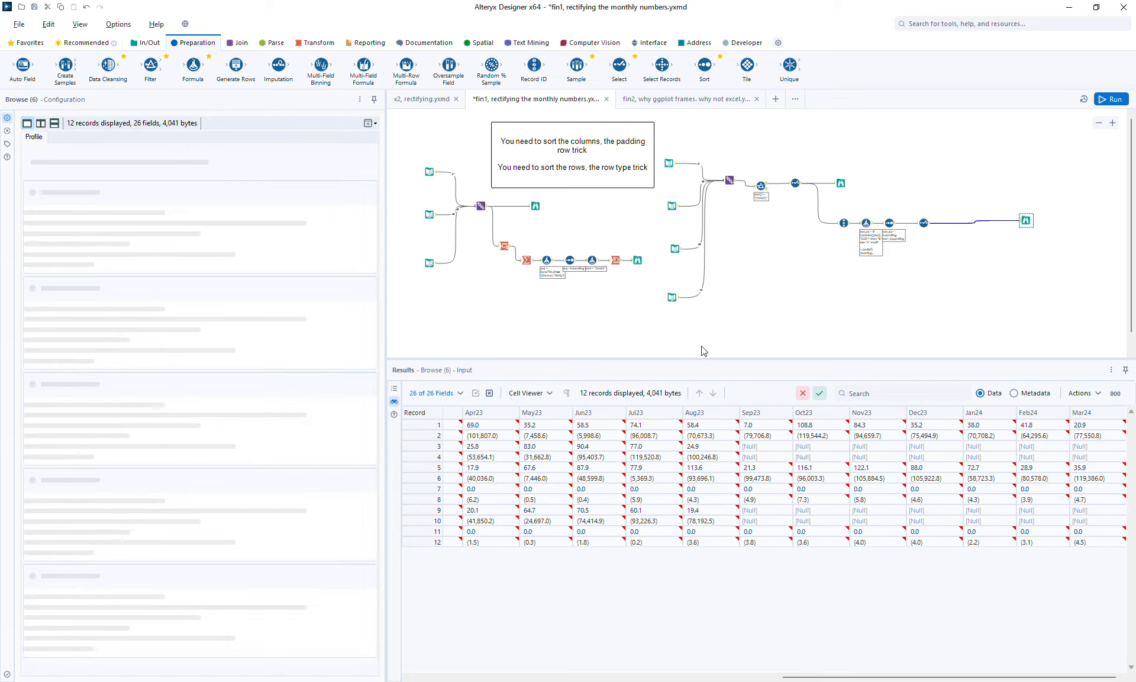
left_click_drag(791, 676, 415, 680)
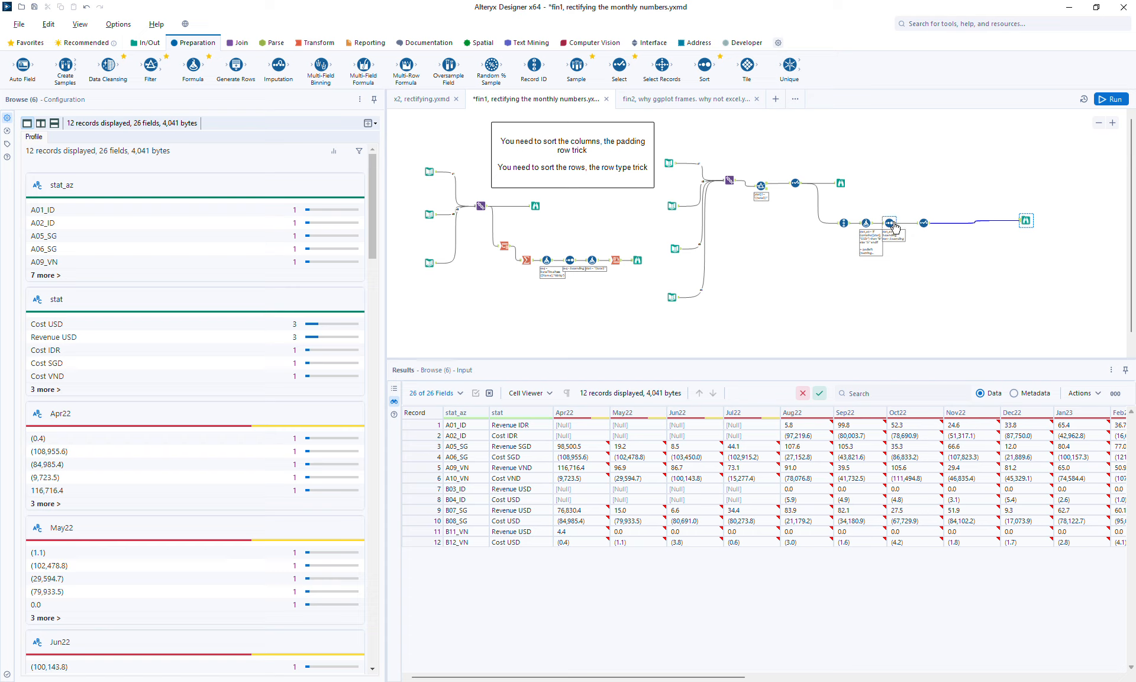
Branch a Select tool off the stat_az Formula, keep only the RecordID, stat and stat_az fields, and run the workflow
left_click(871, 227)
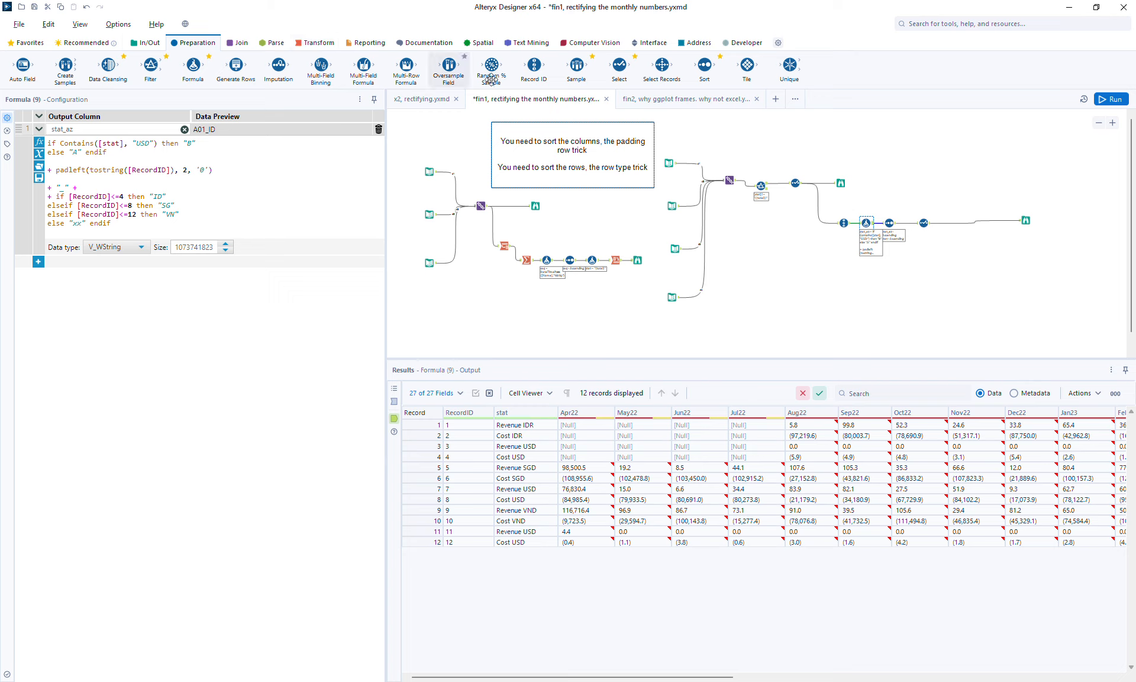
left_click_drag(620, 67, 881, 268)
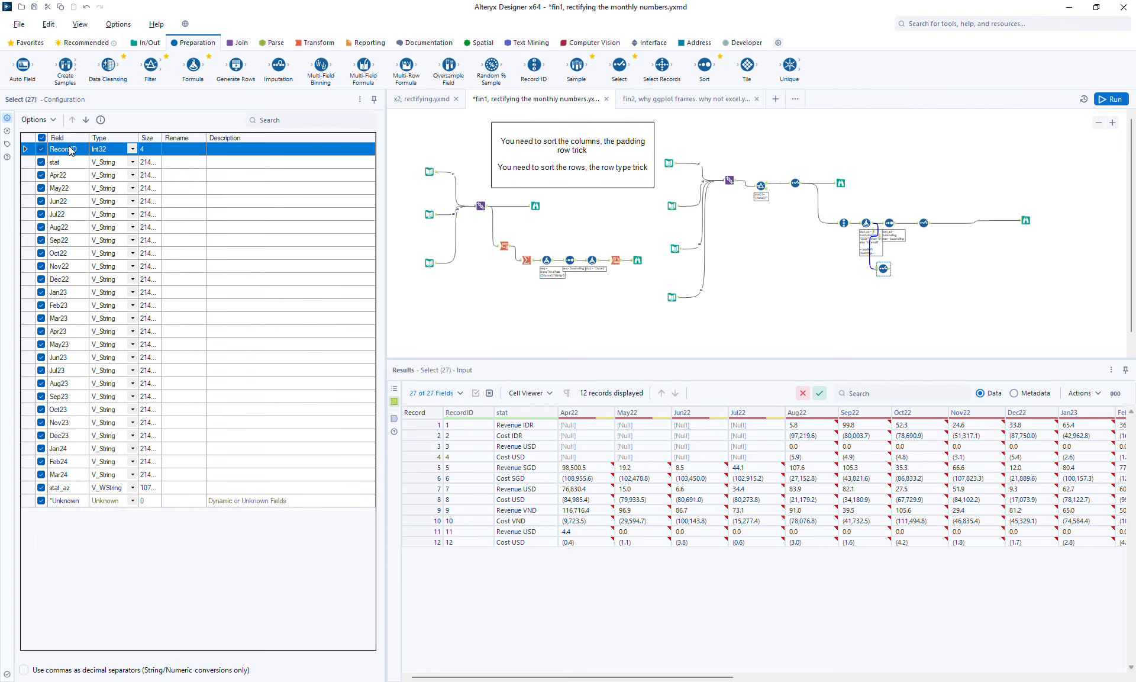
left_click(36, 119)
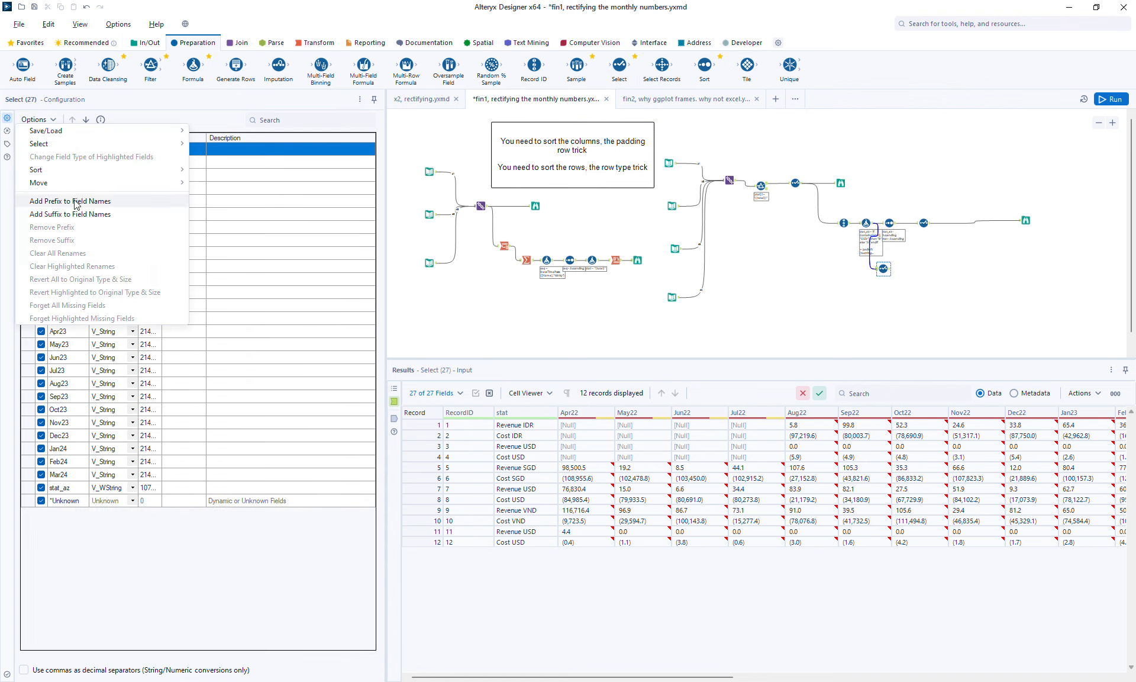
mouse_move(103, 148)
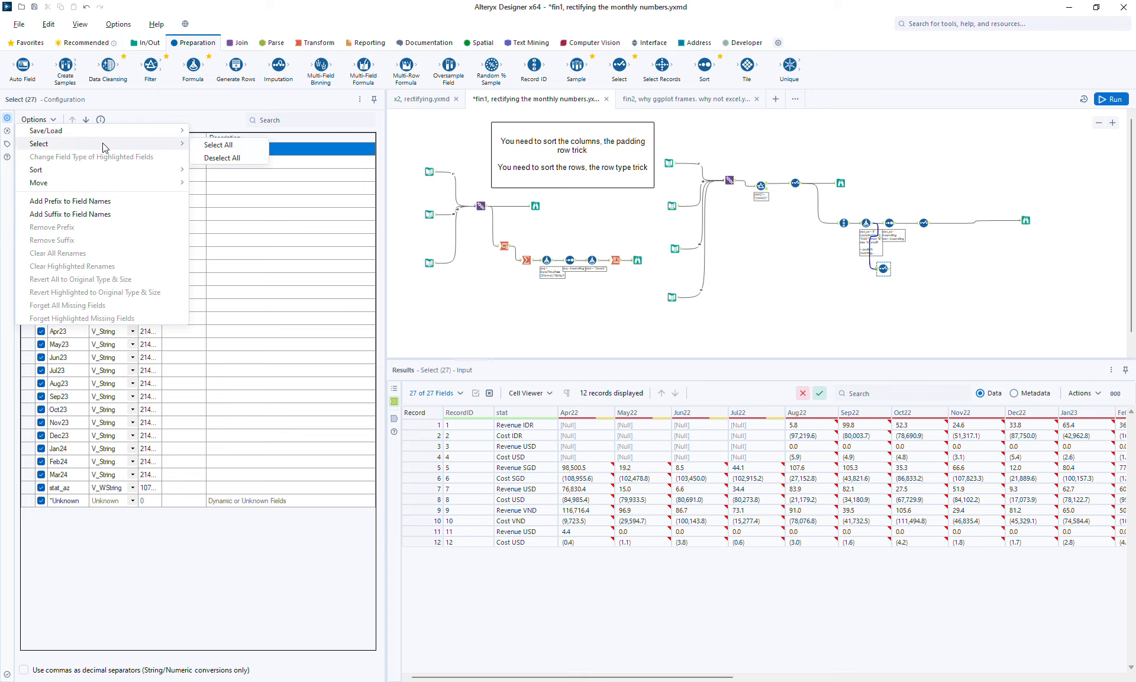
left_click(222, 158)
left_click(41, 149)
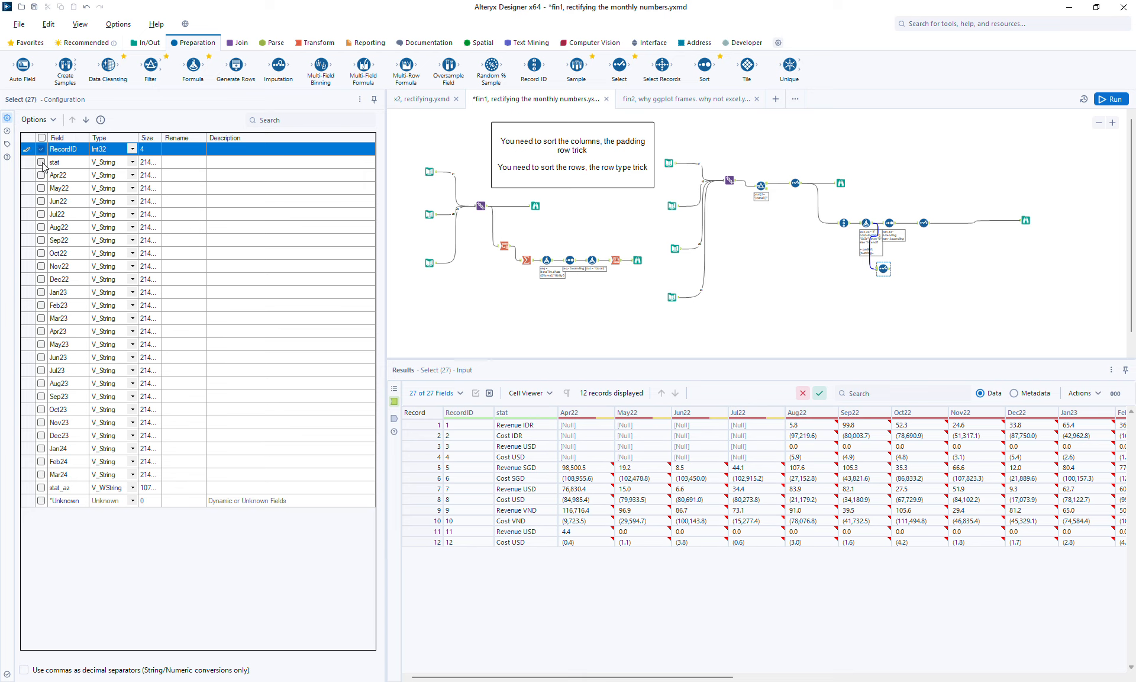
left_click(40, 161)
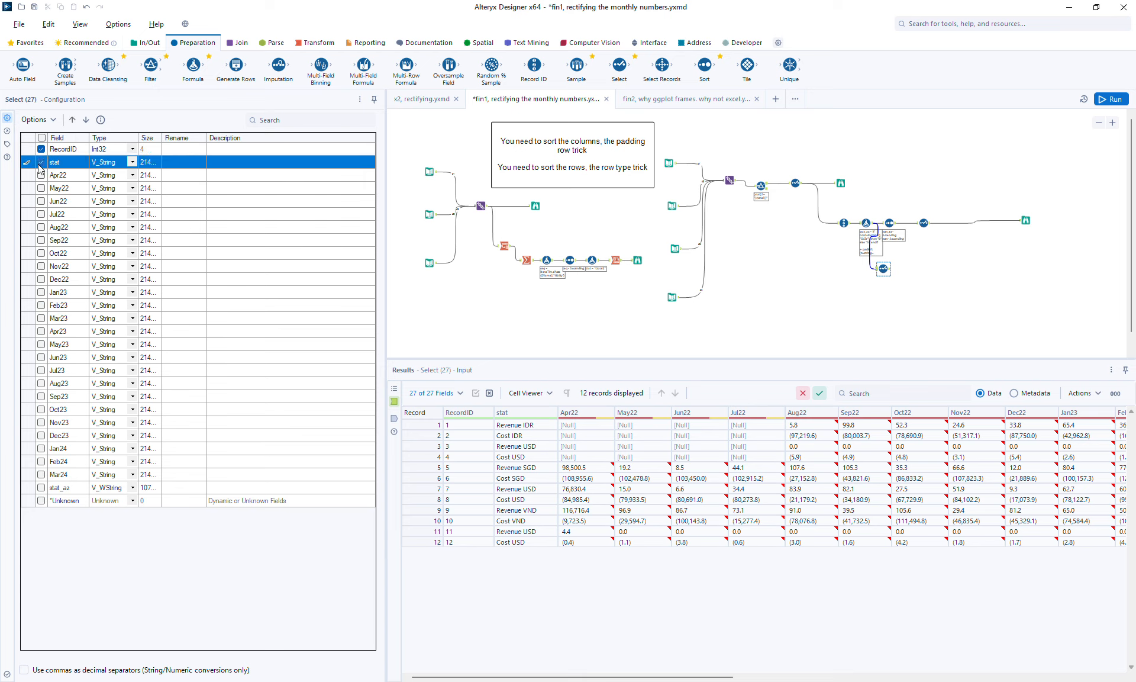
left_click(41, 488)
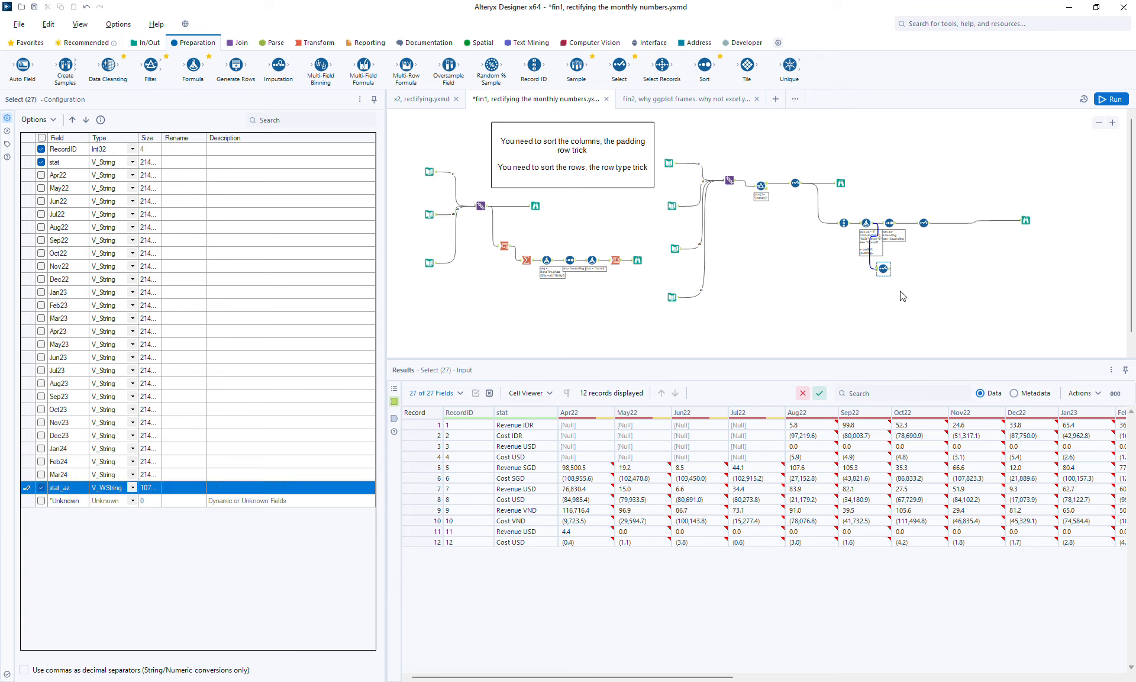
left_click(1111, 99)
Examine the new Select tool's output, comparing the stat_az keys of the USD rows and of each country's block of records
left_click(890, 272)
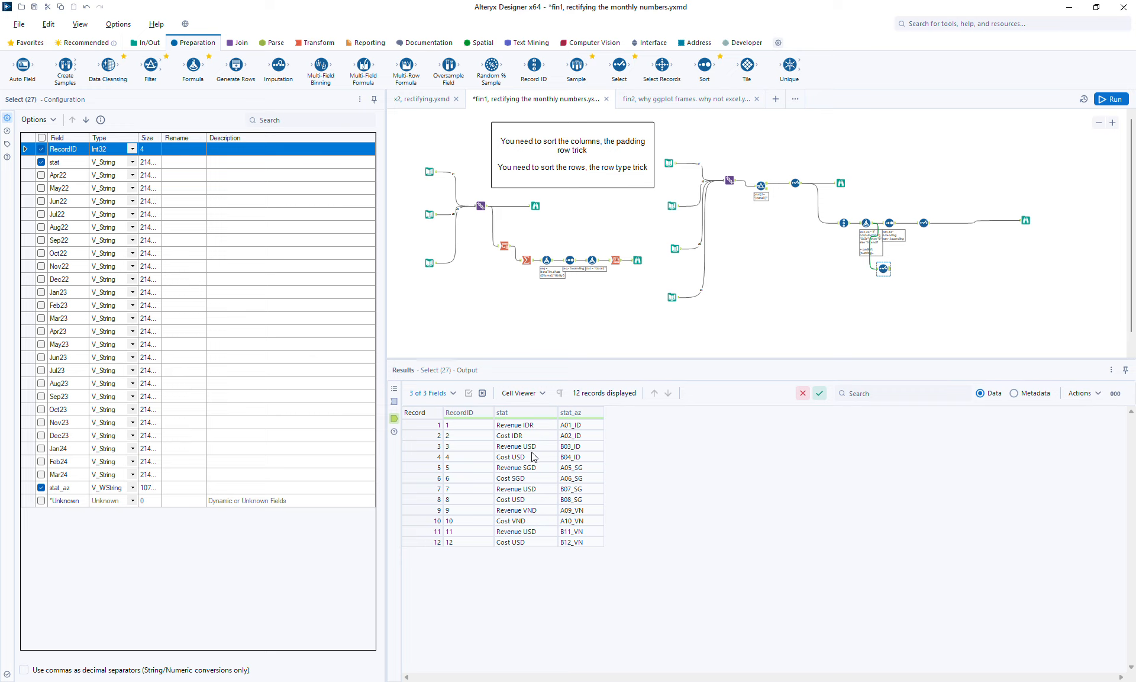
left_click_drag(425, 450, 424, 460)
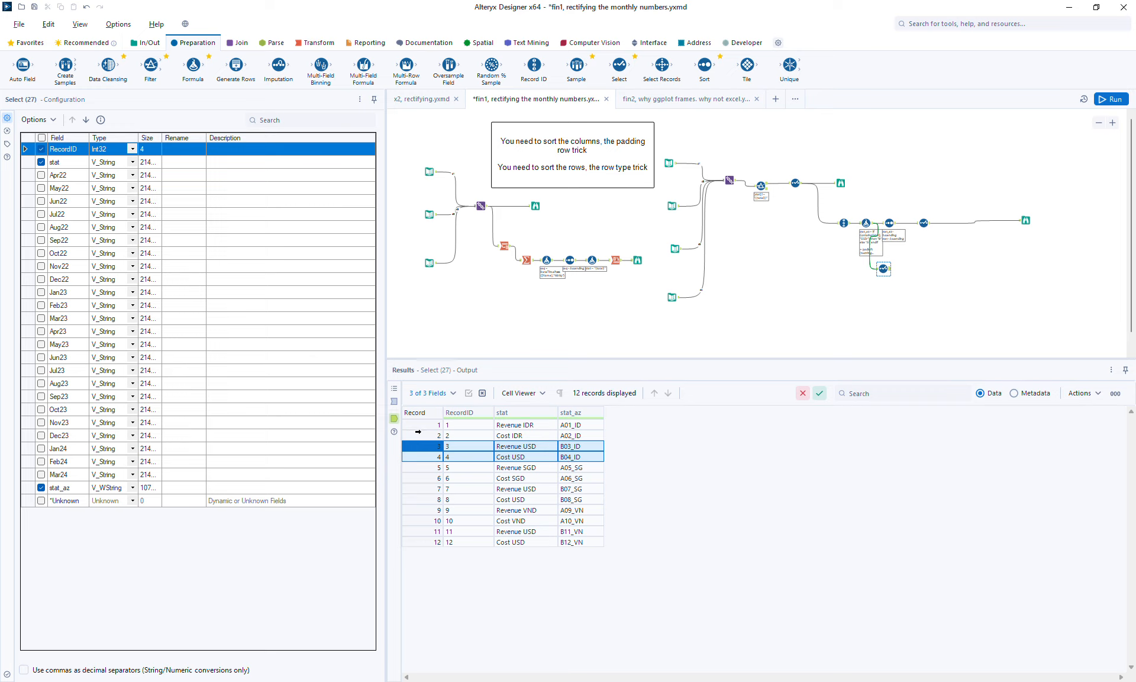
left_click_drag(421, 488, 418, 538)
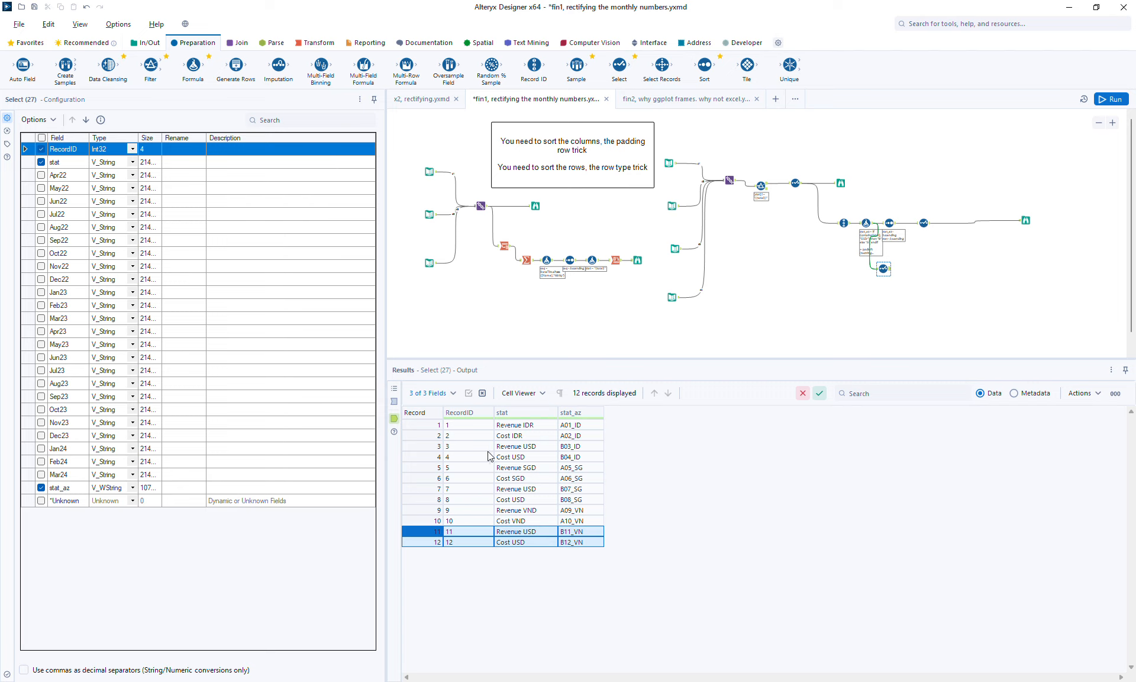
left_click_drag(437, 448, 430, 498)
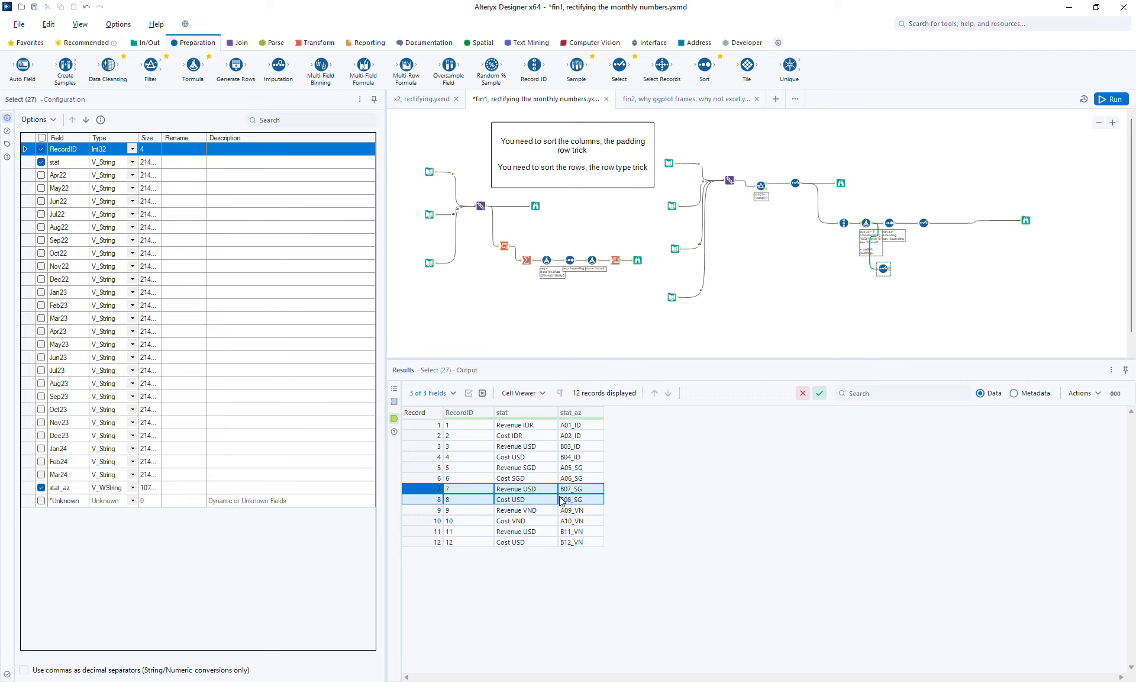
left_click_drag(416, 533, 416, 542)
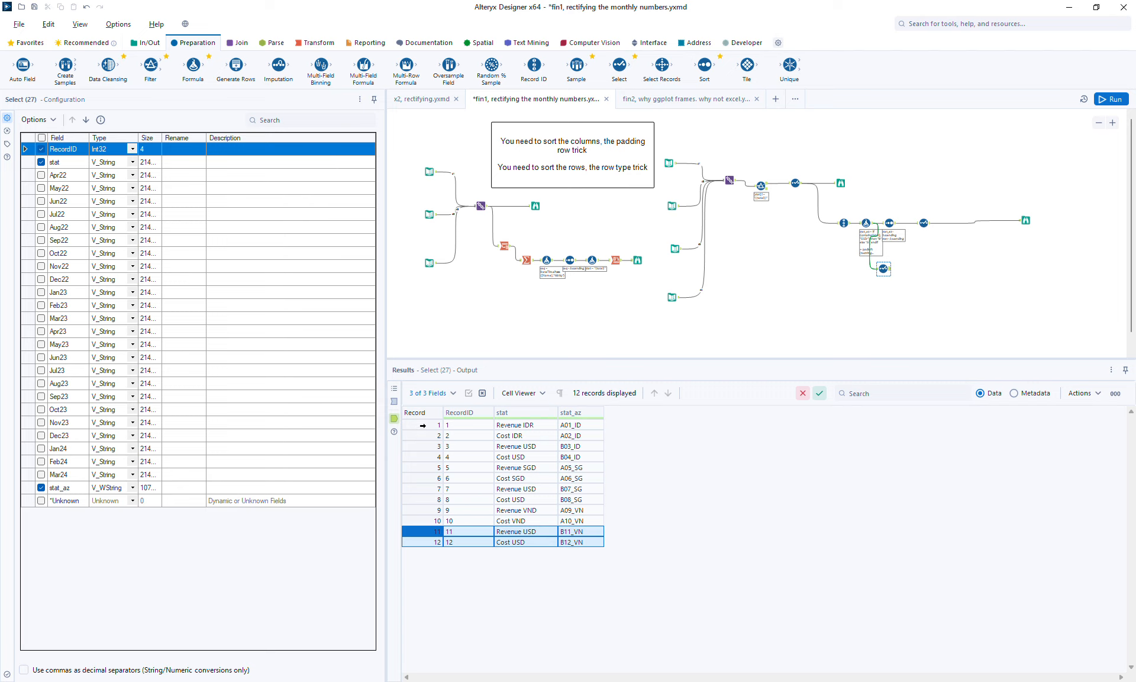
left_click_drag(422, 425, 422, 457)
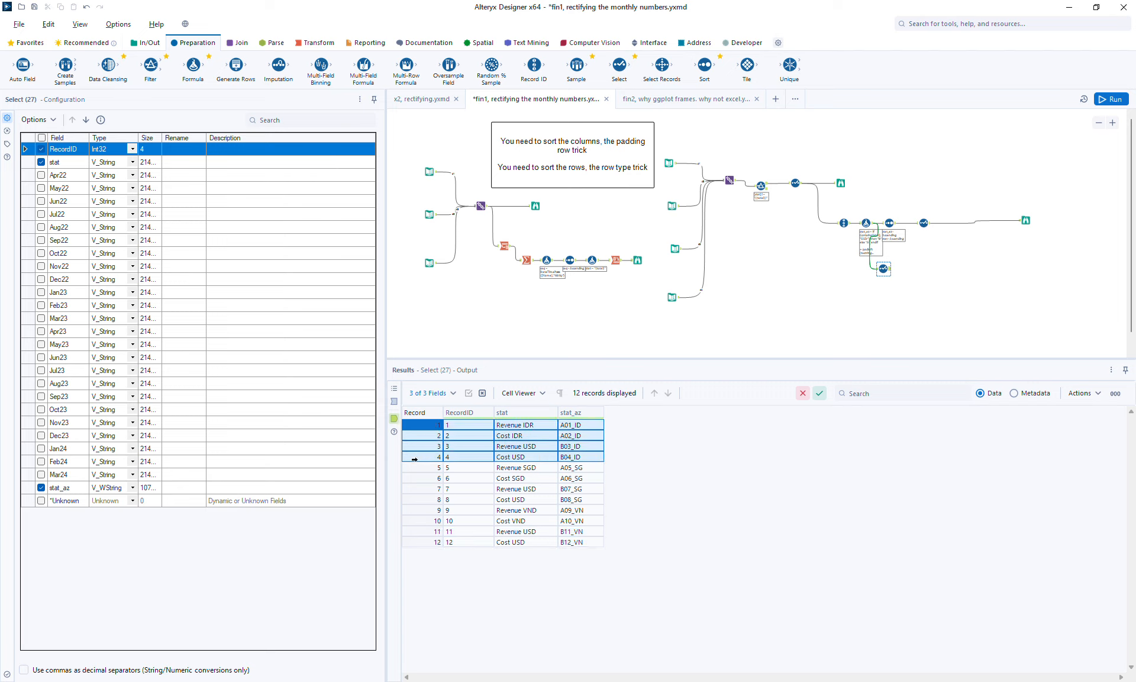
left_click_drag(415, 467, 419, 544)
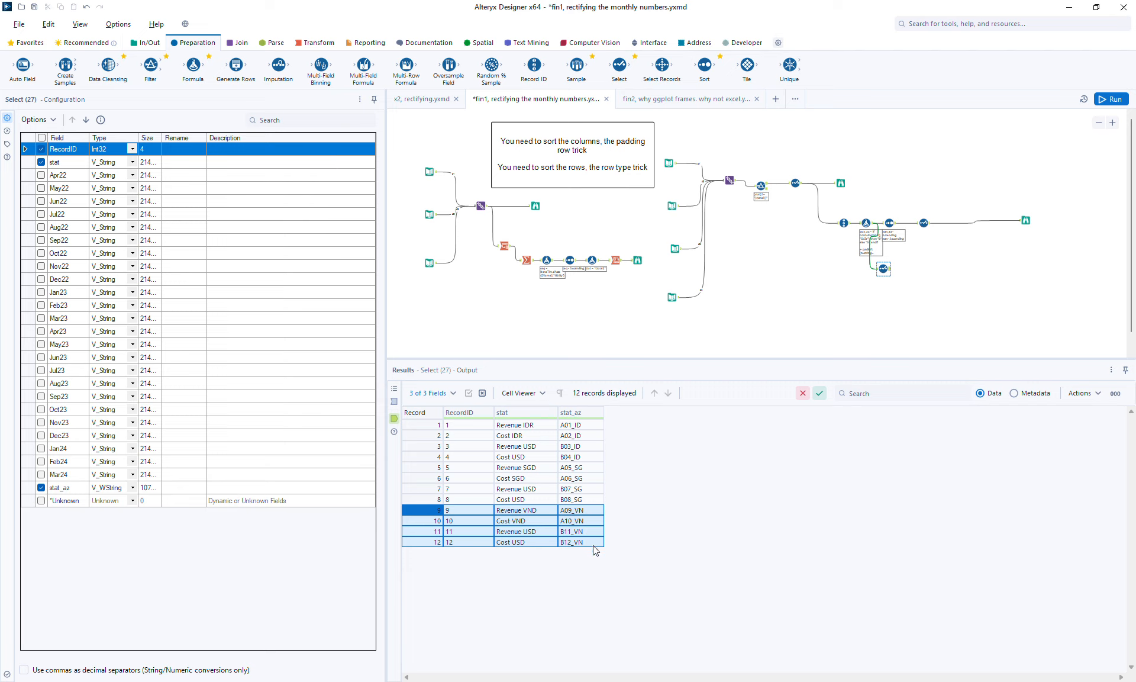
Examine the stat_az formula in enlarged text and match its RecordID ranges to the corresponding SGD and VND record blocks
left_click(867, 223)
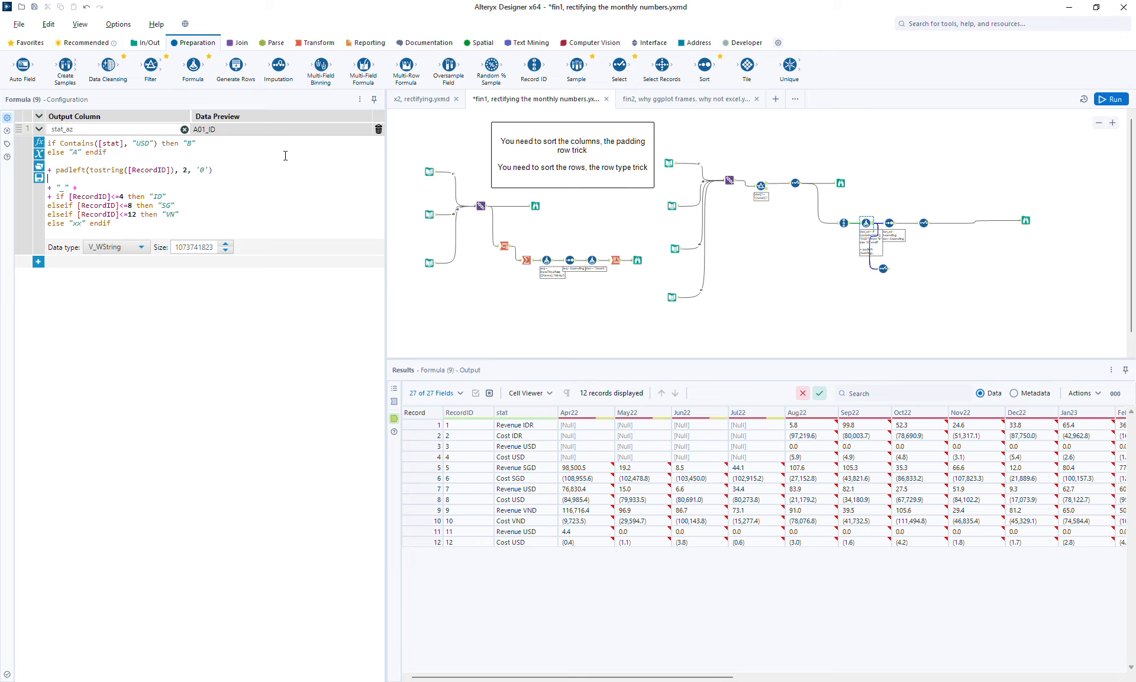
scroll(361, 182, "up", 6)
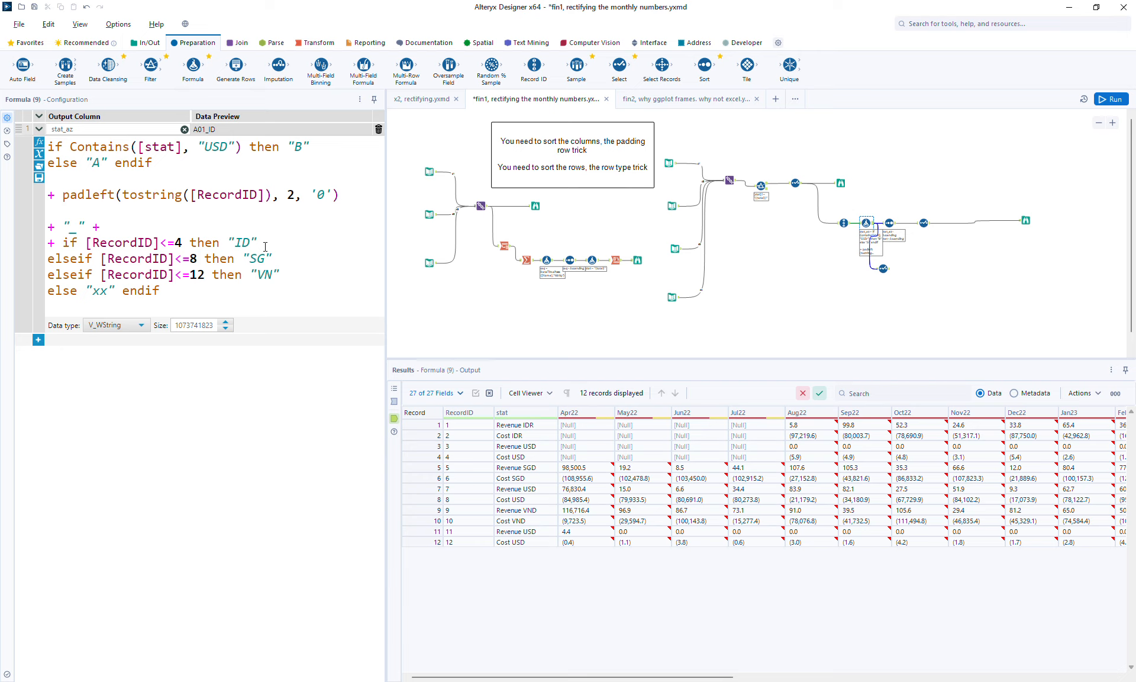
left_click_drag(420, 426, 413, 497)
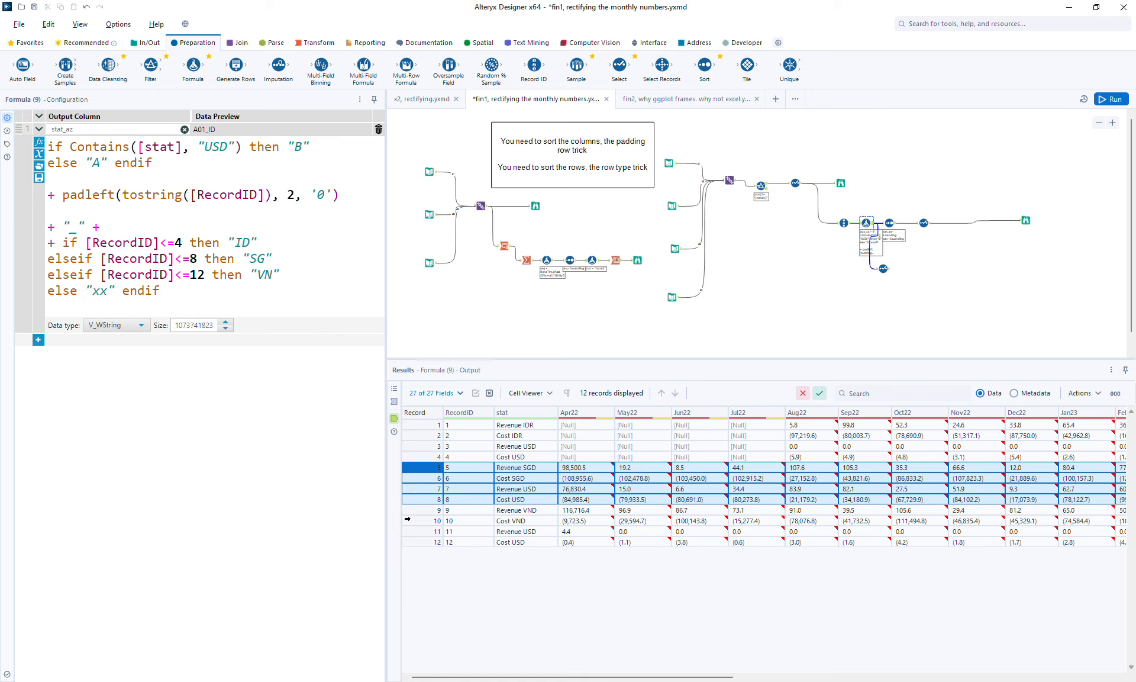
left_click_drag(413, 510, 416, 542)
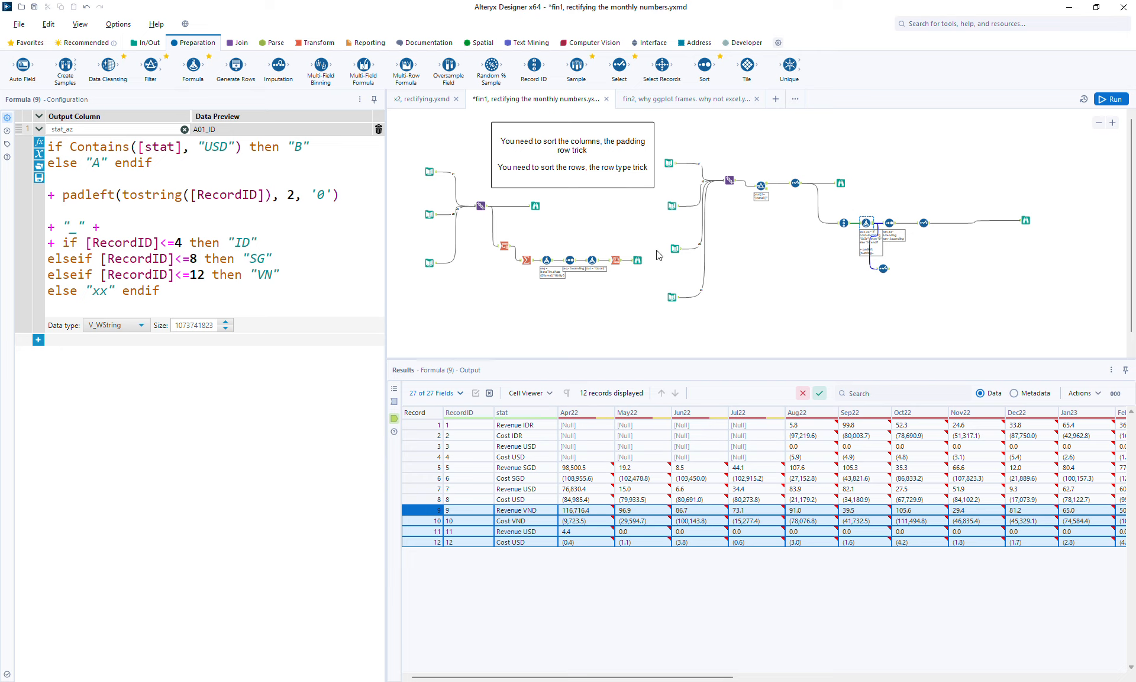
Examine how the Sort tool orders records by stat_az and how the following Select tool arranges the fields for the final Browse
left_click(890, 222)
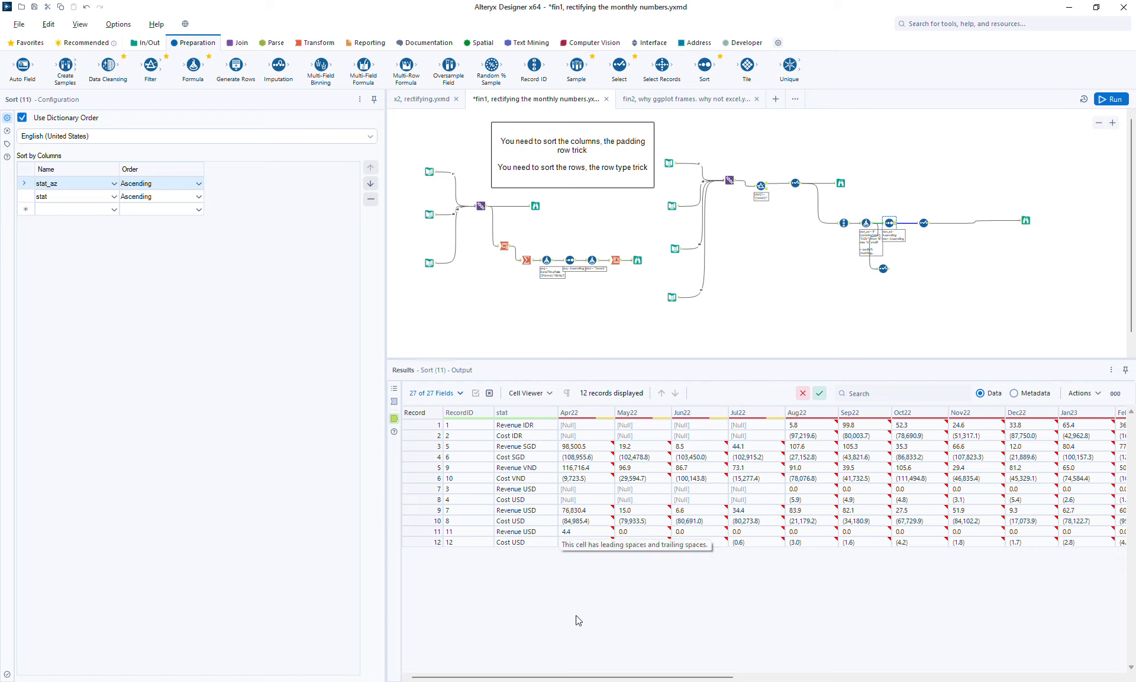
left_click_drag(631, 676, 1012, 677)
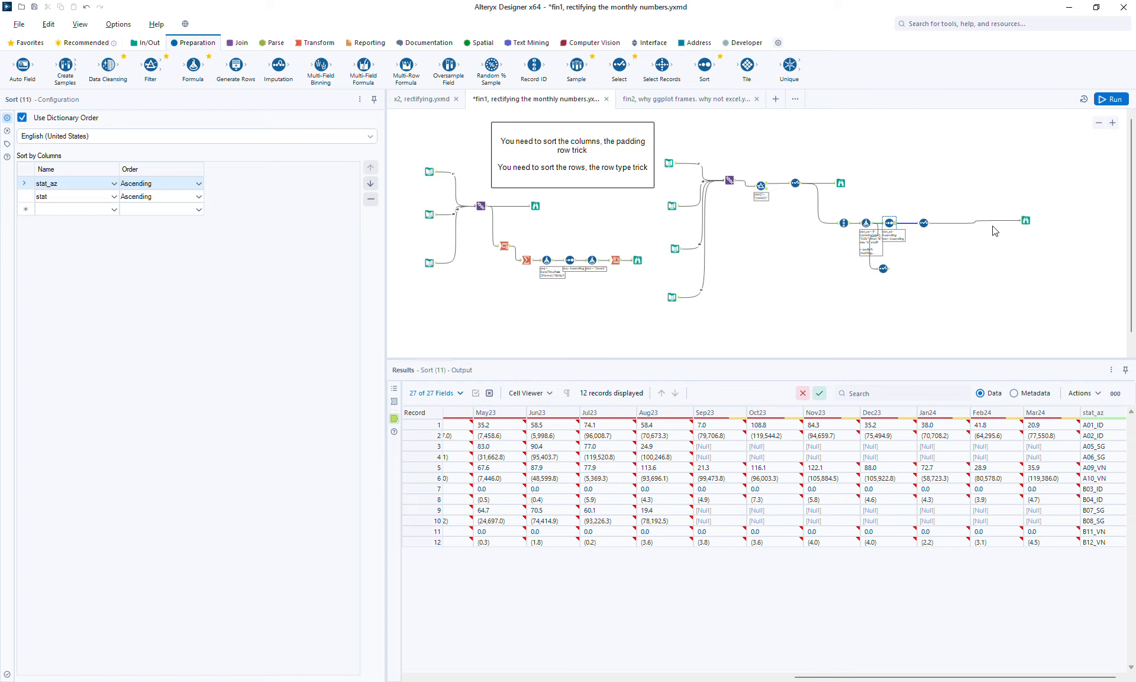
left_click(924, 222)
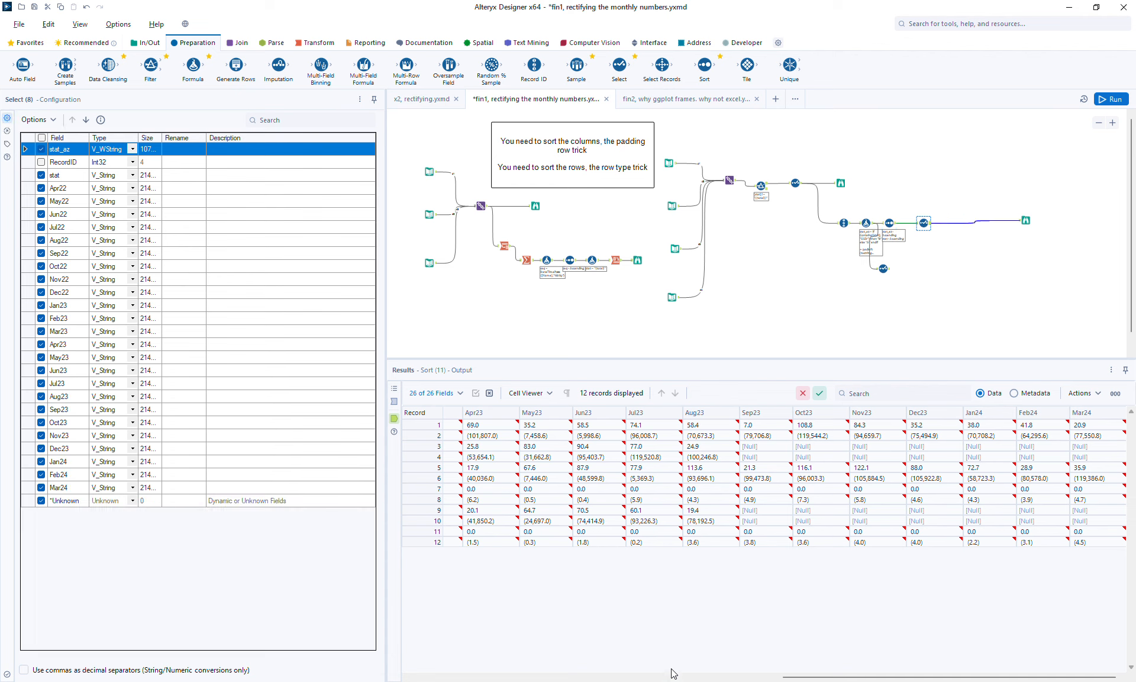
left_click_drag(832, 677, 461, 678)
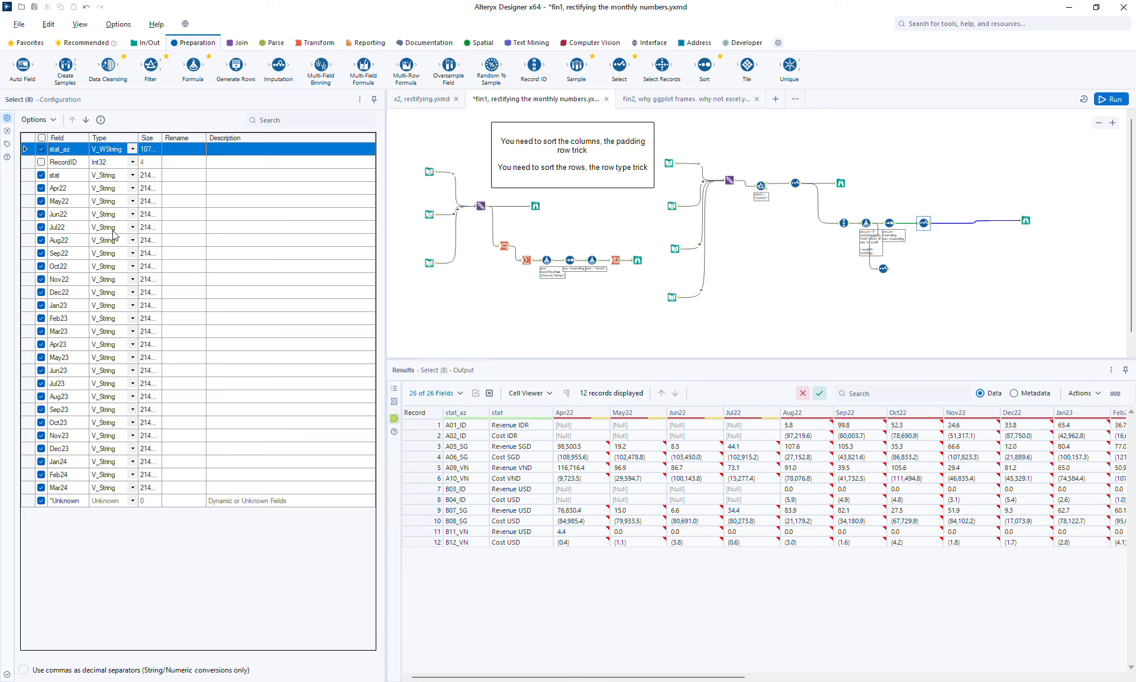
left_click(1026, 220)
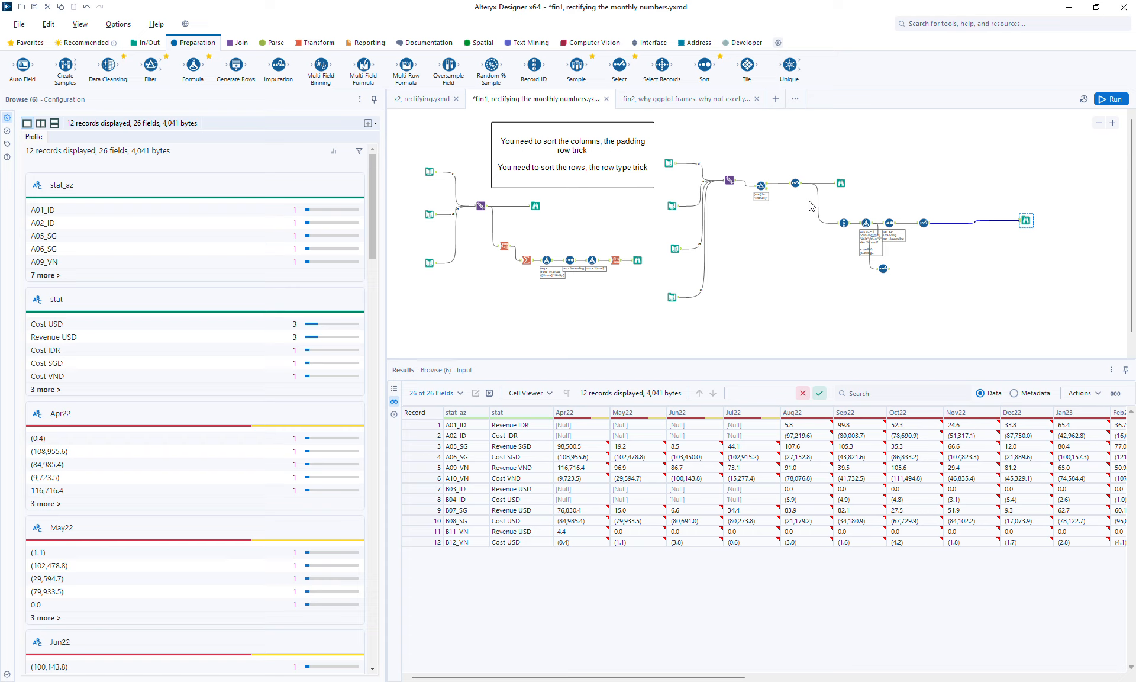
Review the ((total)) padding row input, and compare the column-ordered Browse output with the final row-sorted Browse output
left_click(671, 162)
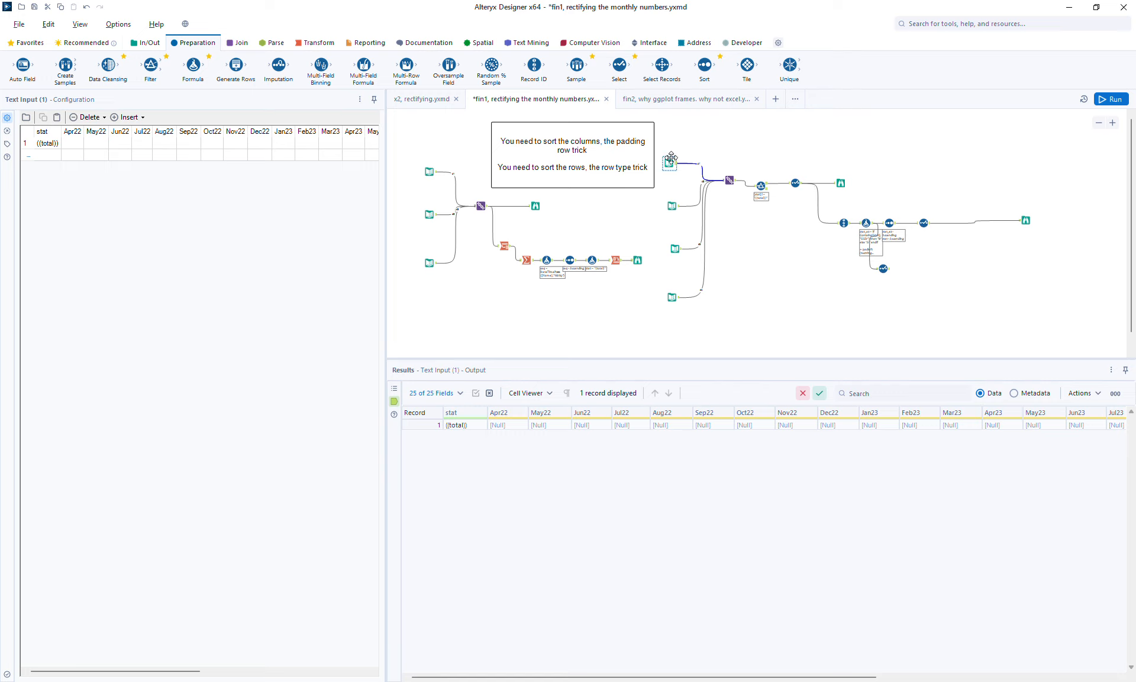
left_click(841, 184)
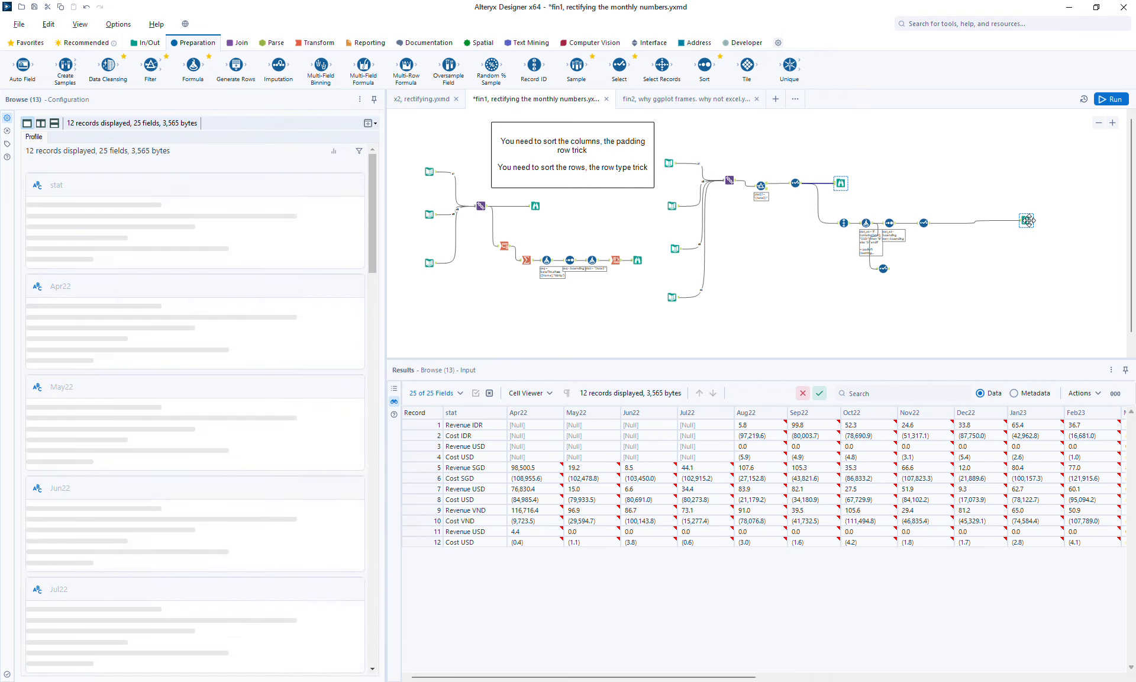
left_click(1030, 219)
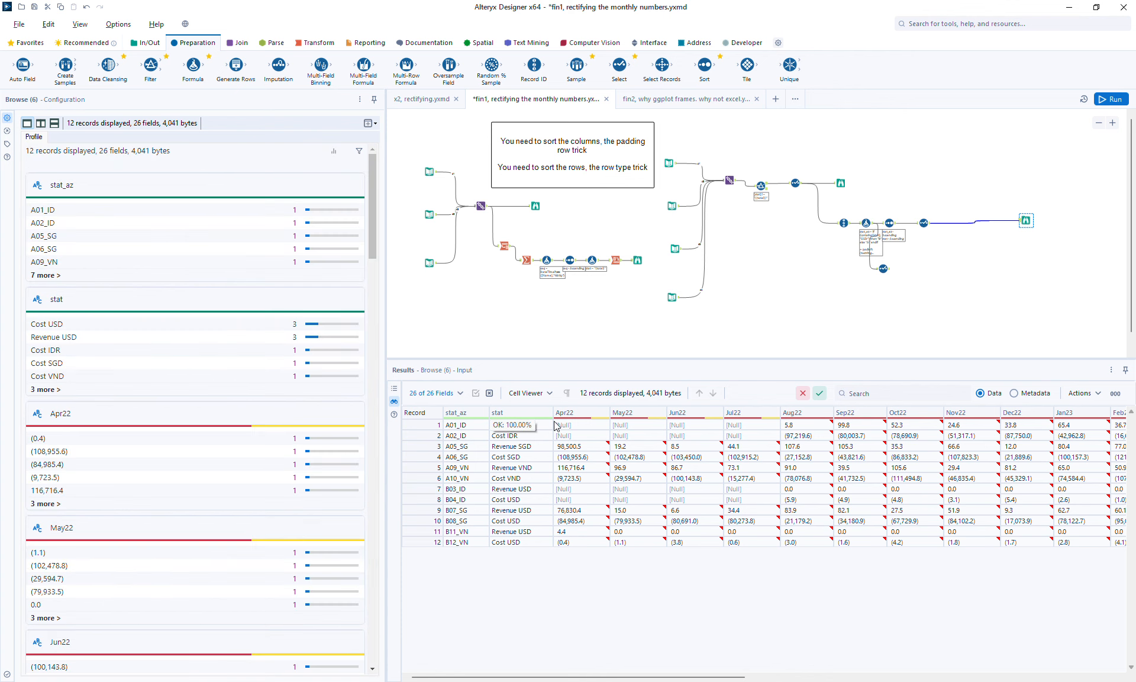